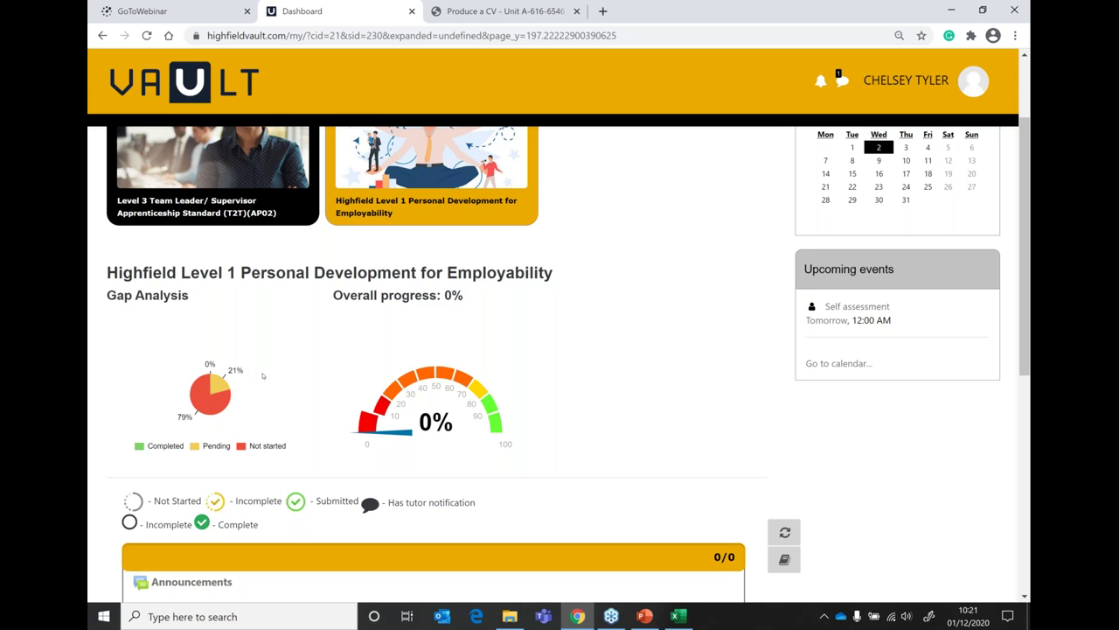
# - Examine the gap analysis, overall progress and unit list of the Highfield Level 1 Personal Development for Employability course
pyautogui.scroll(-2, 262, 375)
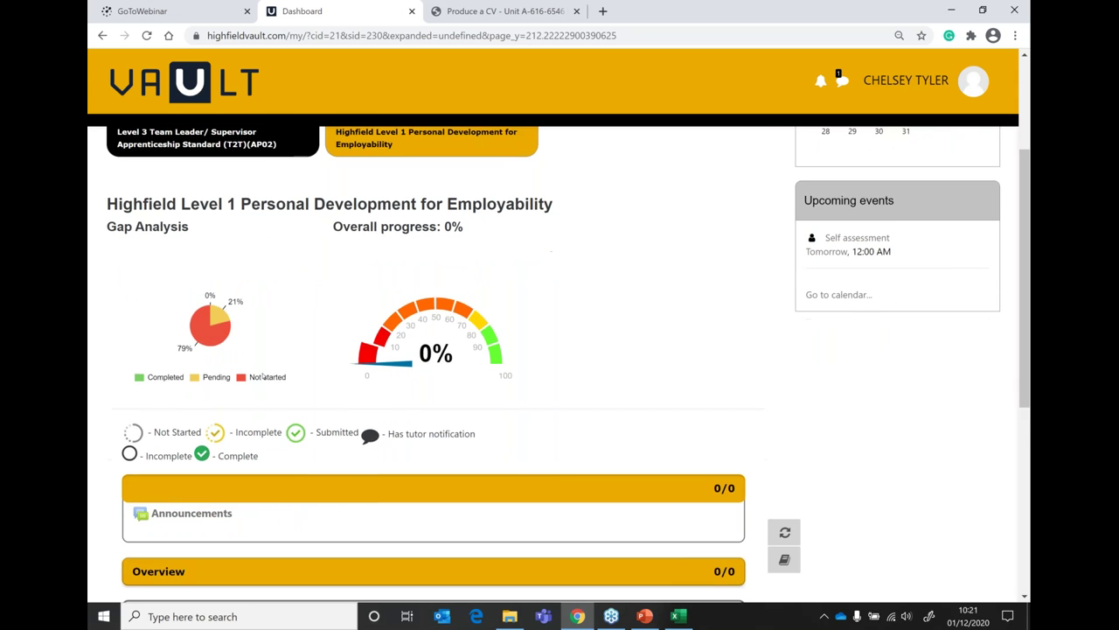
pyautogui.scroll(-1, 262, 375)
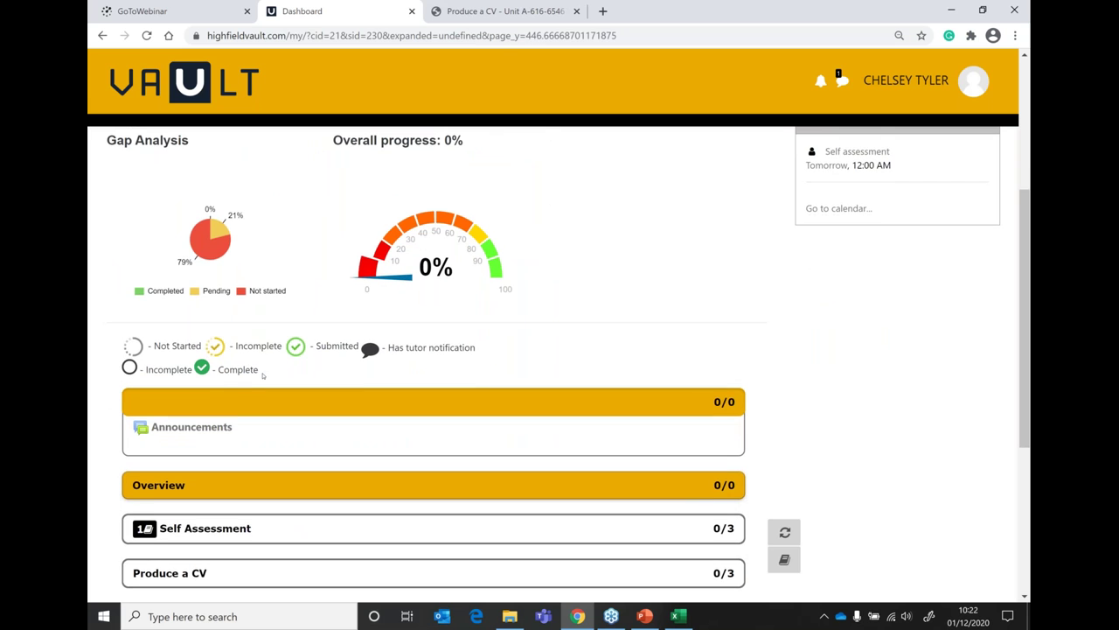
pyautogui.scroll(-1, 262, 375)
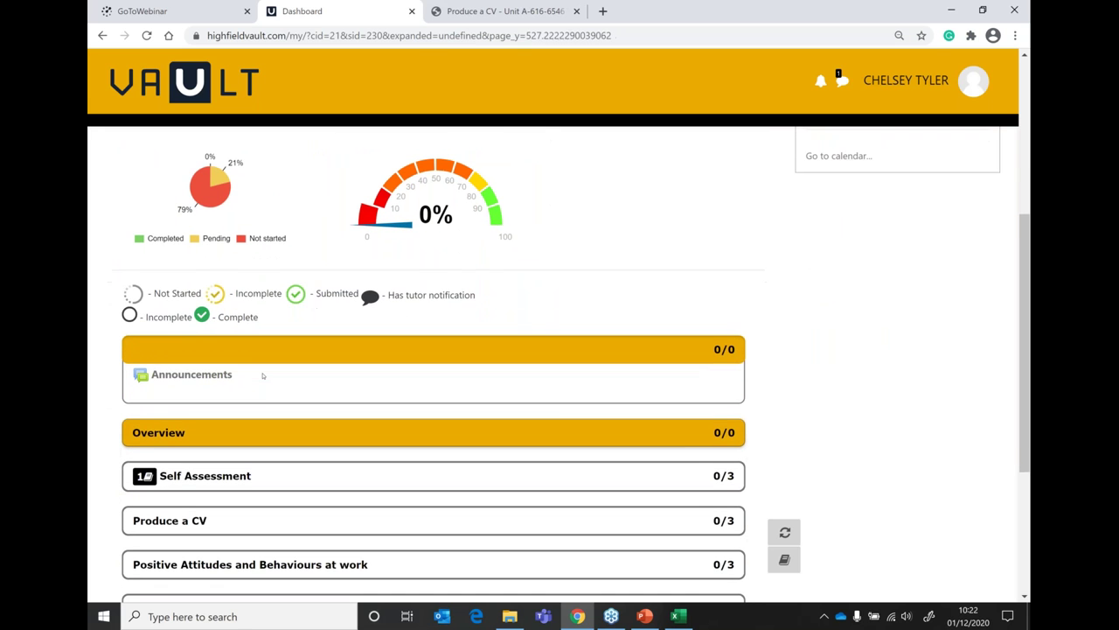
pyautogui.scroll(-1, 262, 375)
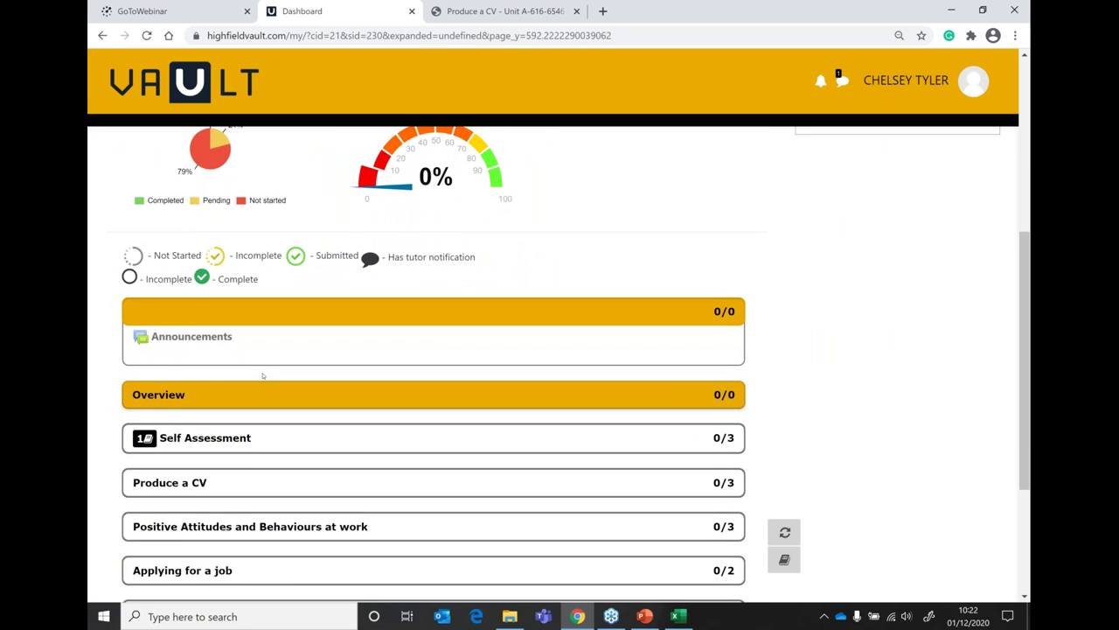
pyautogui.scroll(-2, 262, 375)
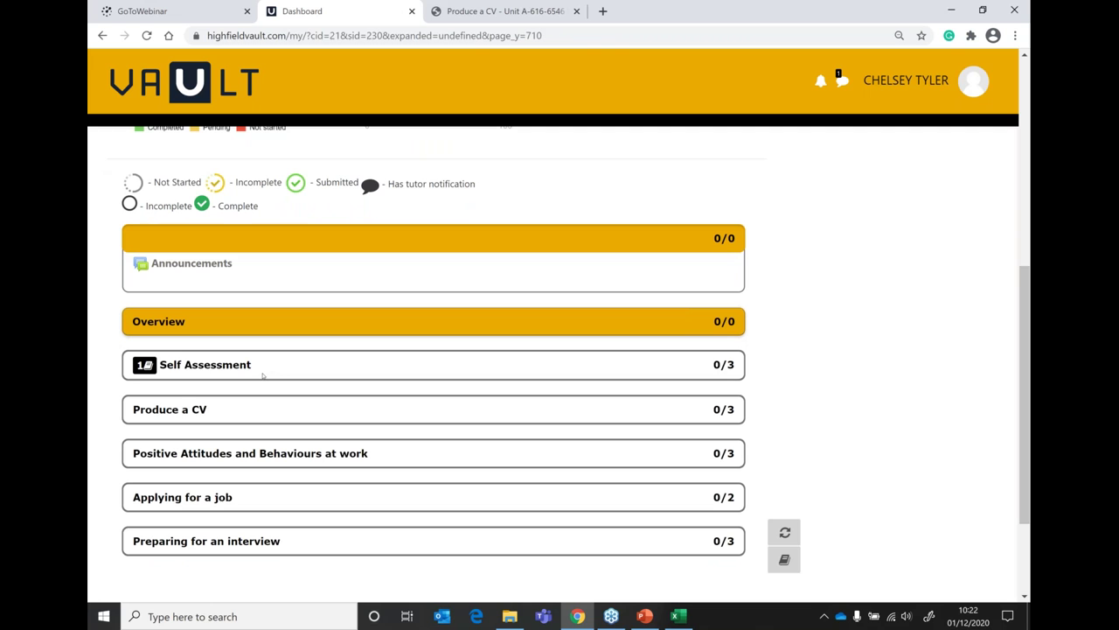
pyautogui.scroll(-1, 262, 375)
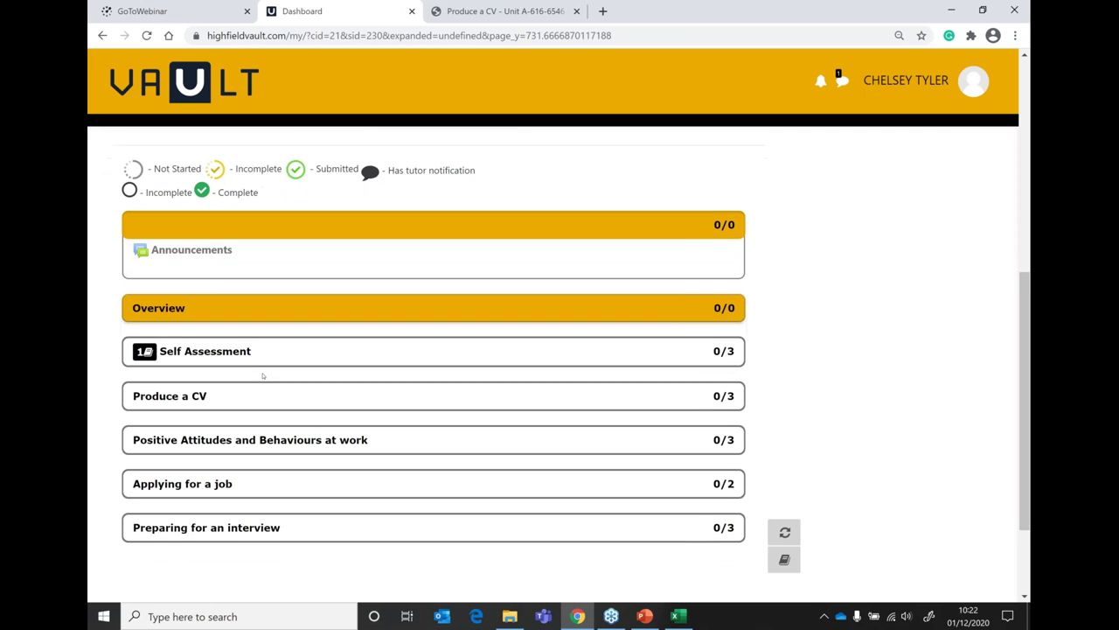
pyautogui.scroll(-1, 263, 375)
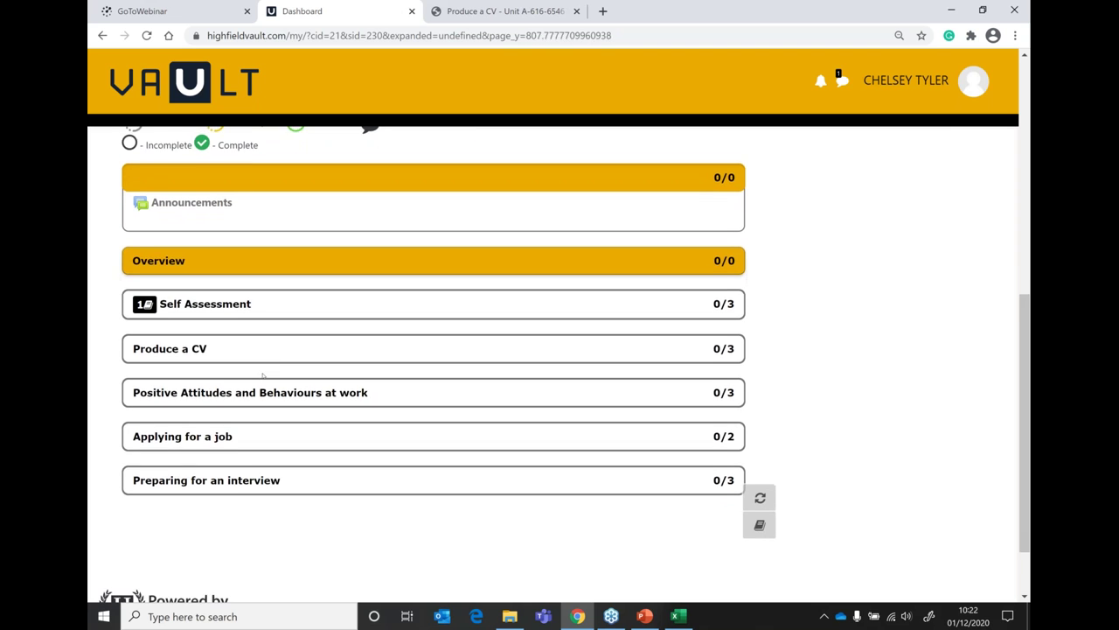
pyautogui.scroll(-1, 262, 375)
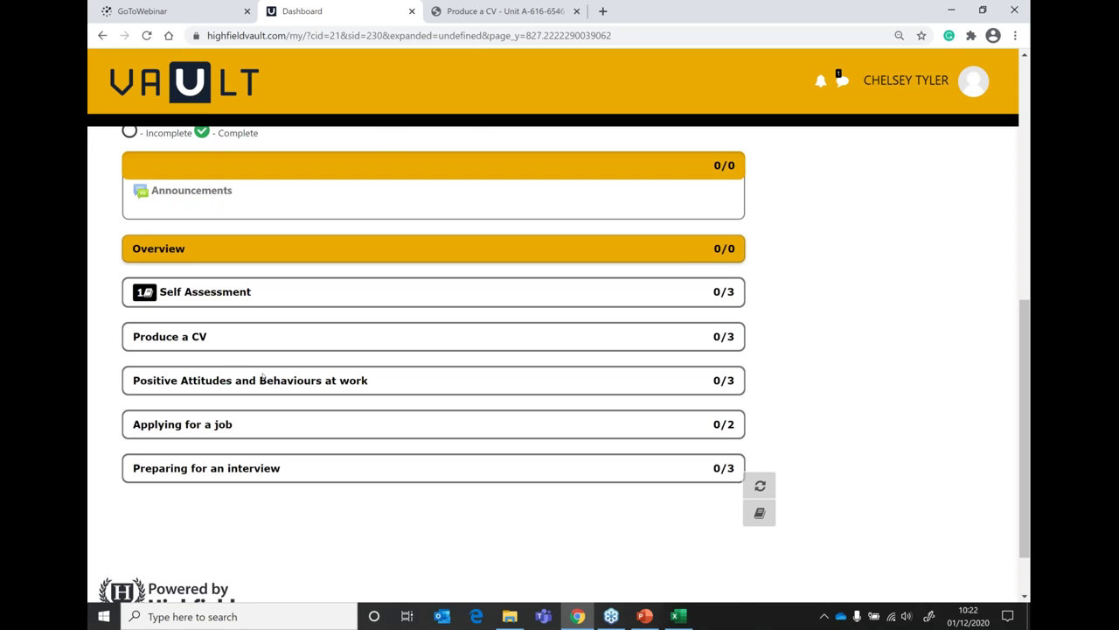
pyautogui.scroll(1, 262, 376)
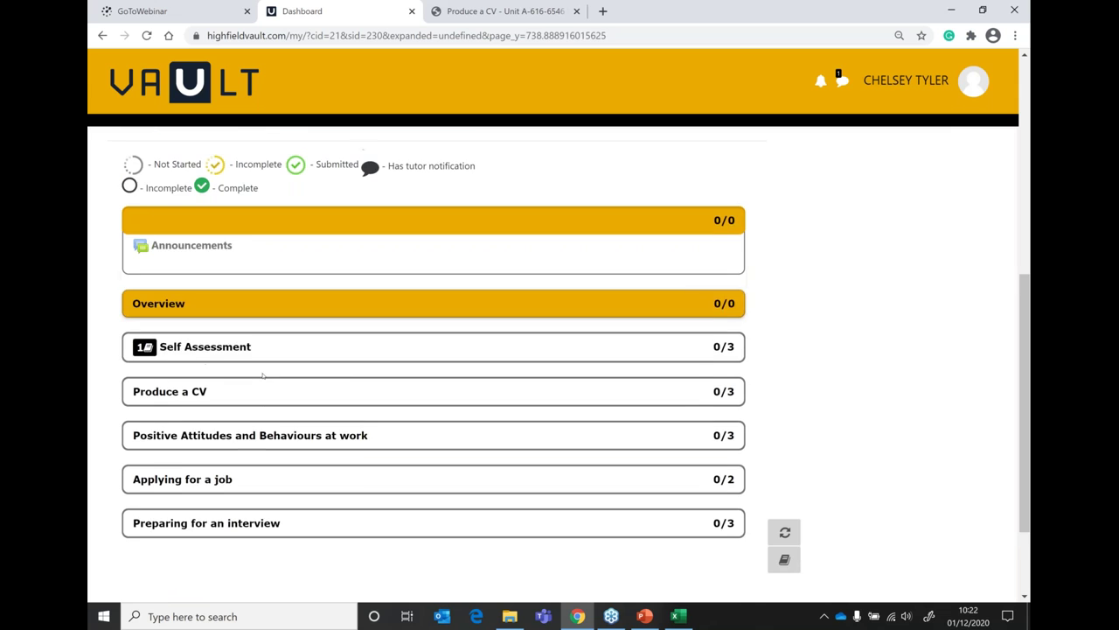
pyautogui.scroll(1, 262, 376)
pyautogui.scroll(4, 262, 375)
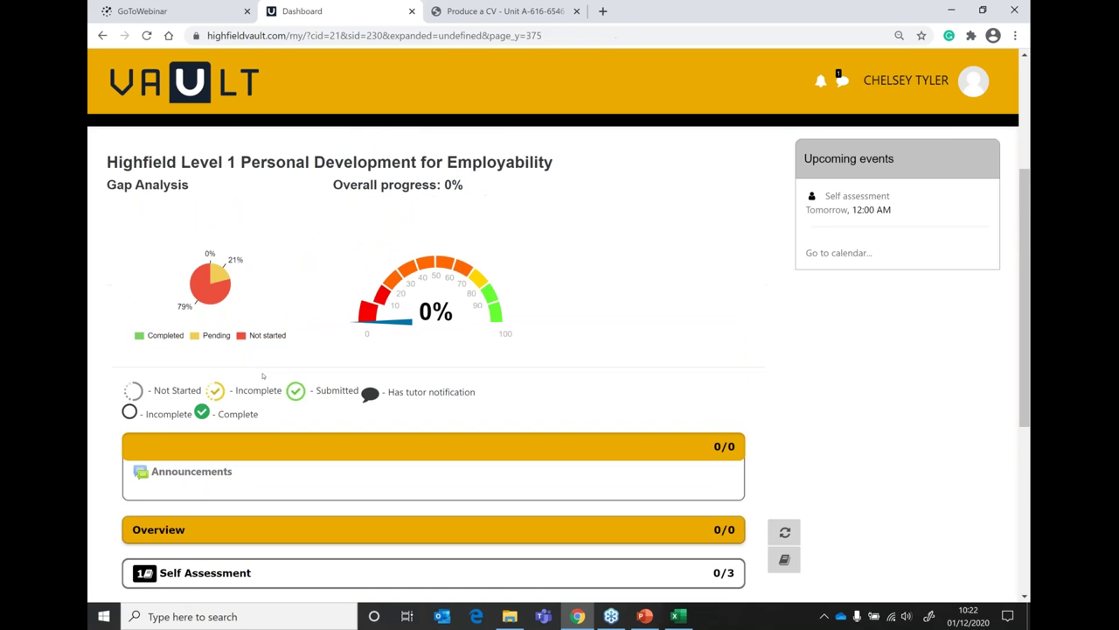
pyautogui.scroll(3, 262, 376)
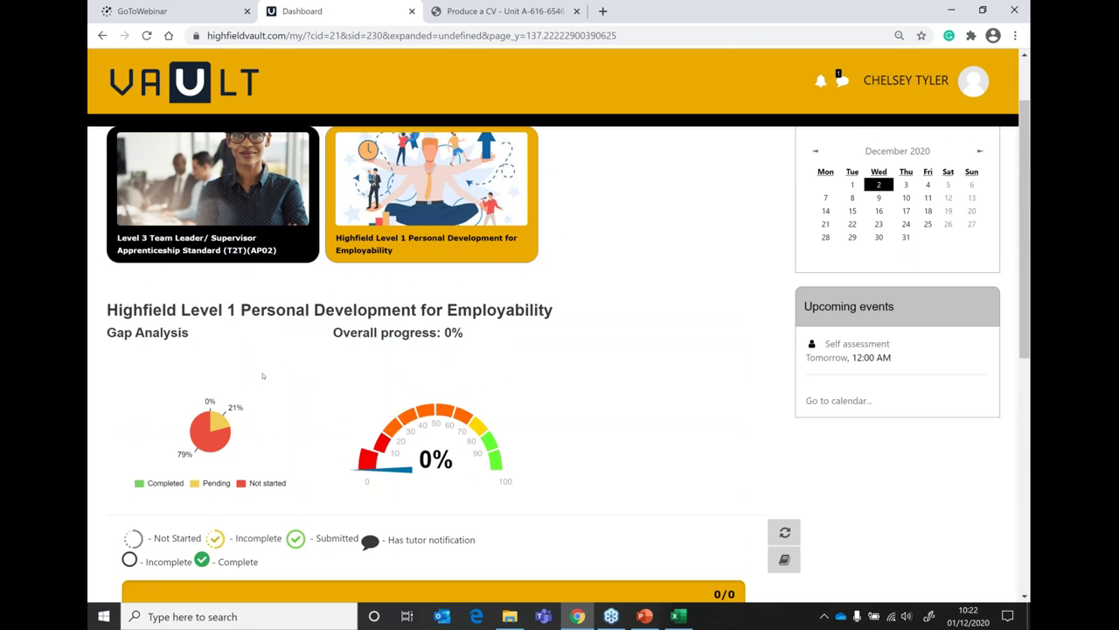
pyautogui.scroll(2, 262, 376)
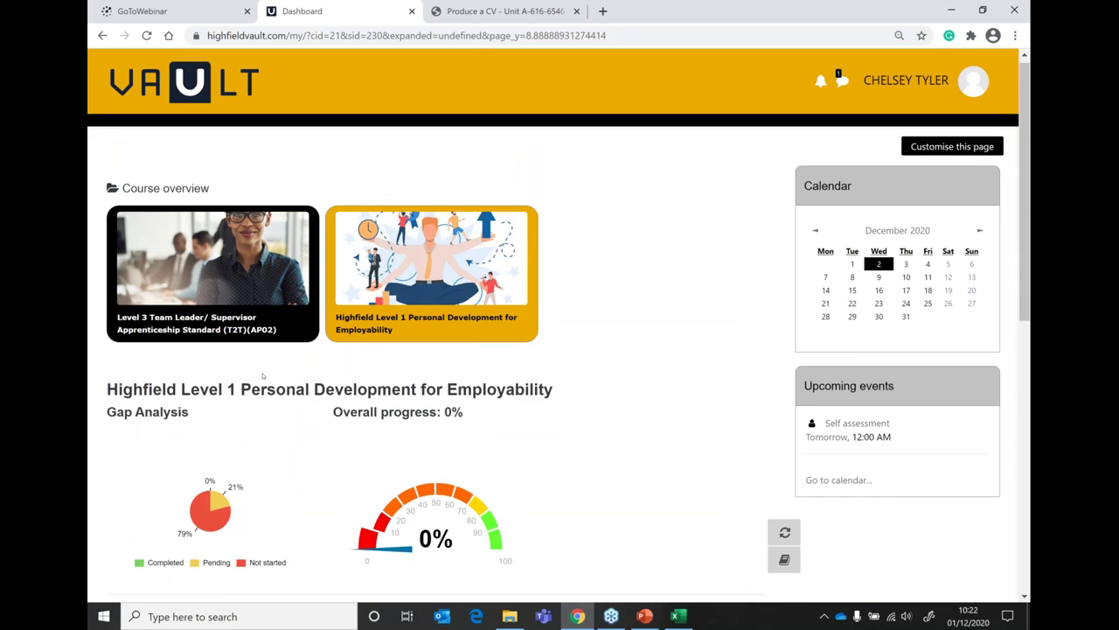
# - Switch to the Level 3 Team Leader/Supervisor Apprenticeship Standard course and inspect the pending hours in its off-the-job chart
pyautogui.scroll(-1, 262, 375)
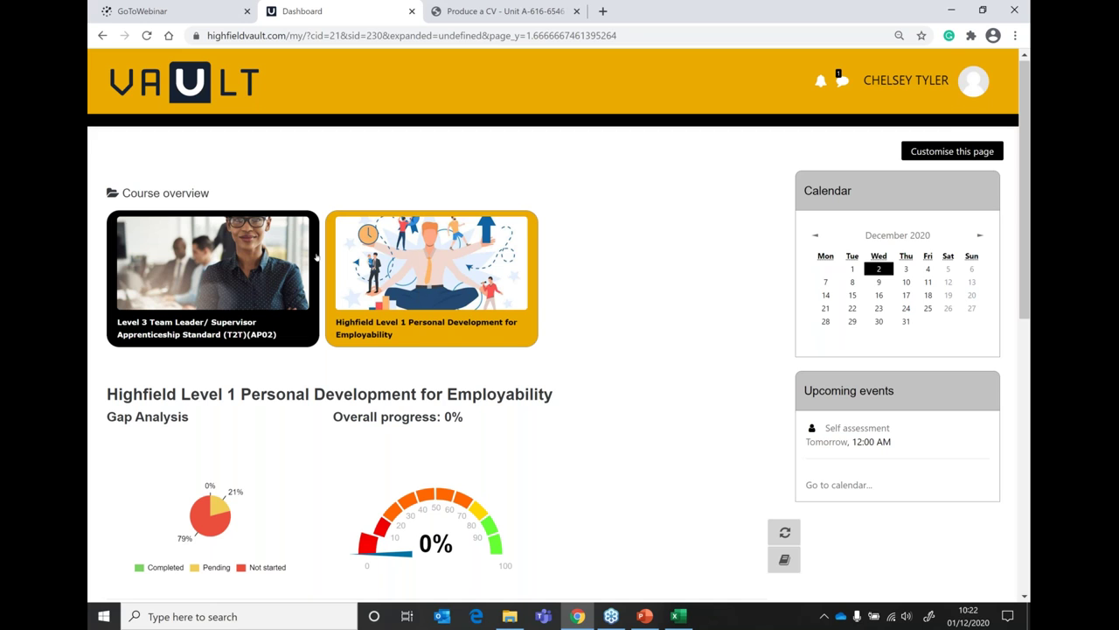
pyautogui.click(234, 324)
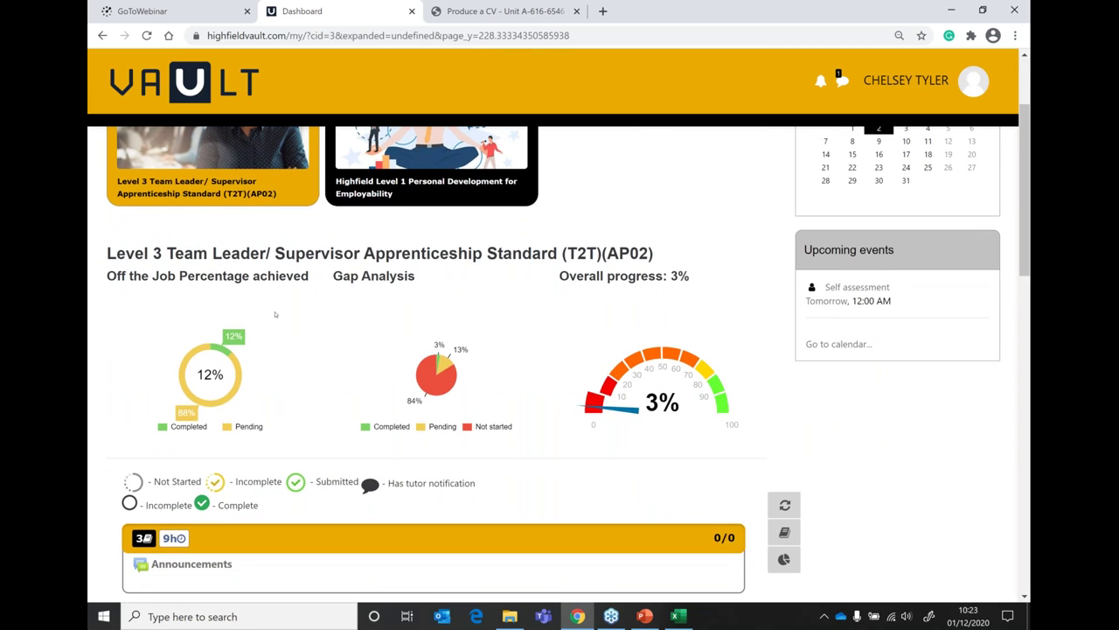
pyautogui.moveTo(313, 278); pyautogui.dragTo(105, 276)
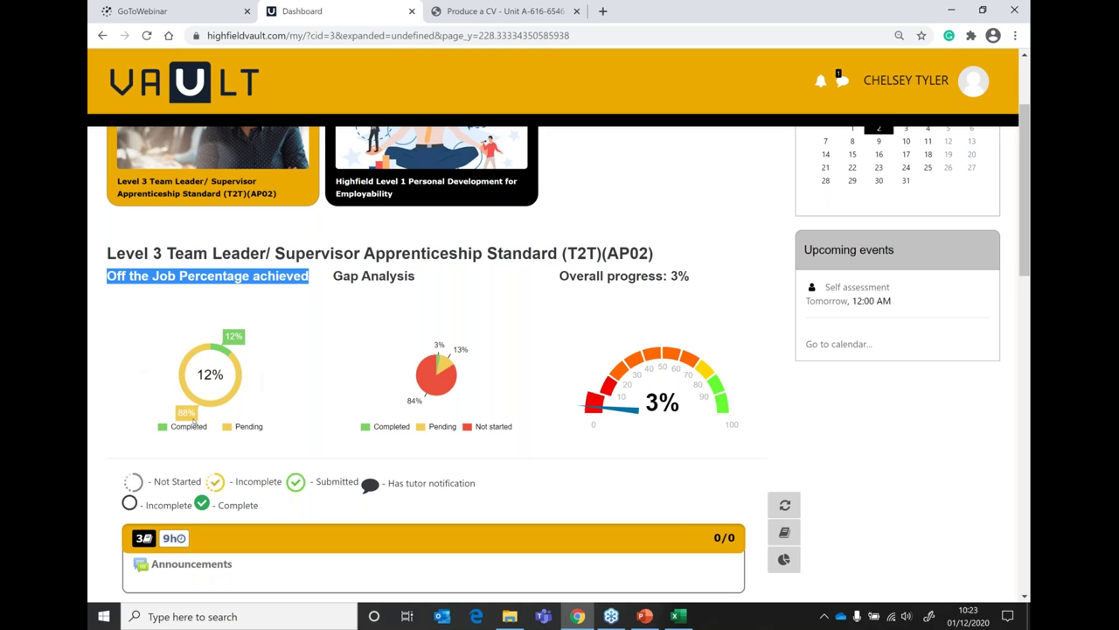
pyautogui.moveTo(223, 407)
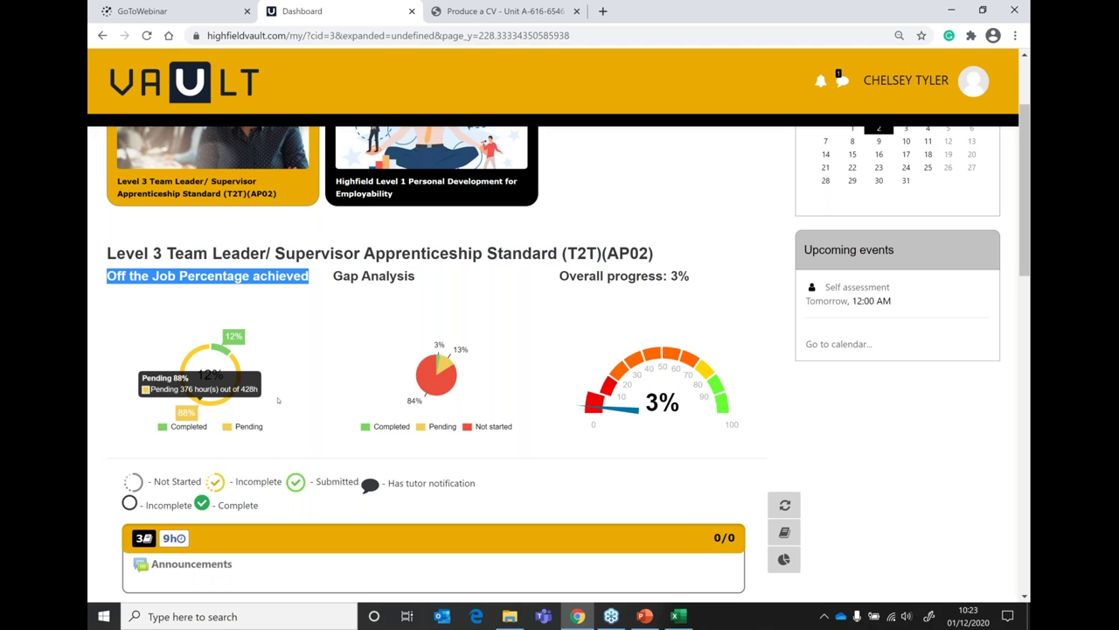
pyautogui.click(309, 308)
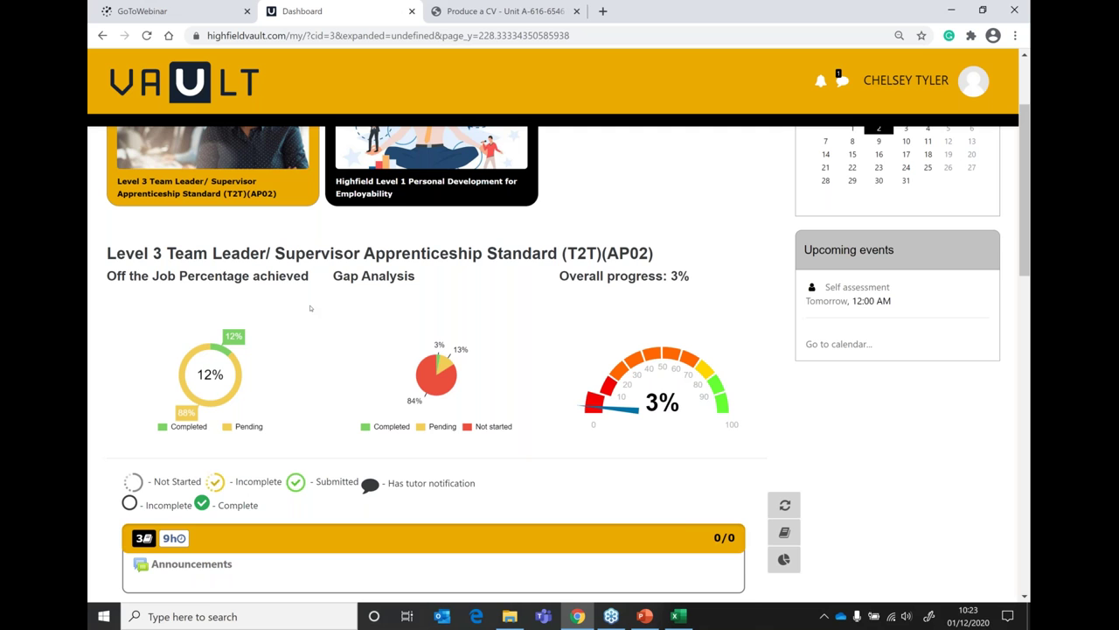
# - Expand the Resources section of the Level 3 course to view its documents, and collapse it again
pyautogui.scroll(-2, 310, 308)
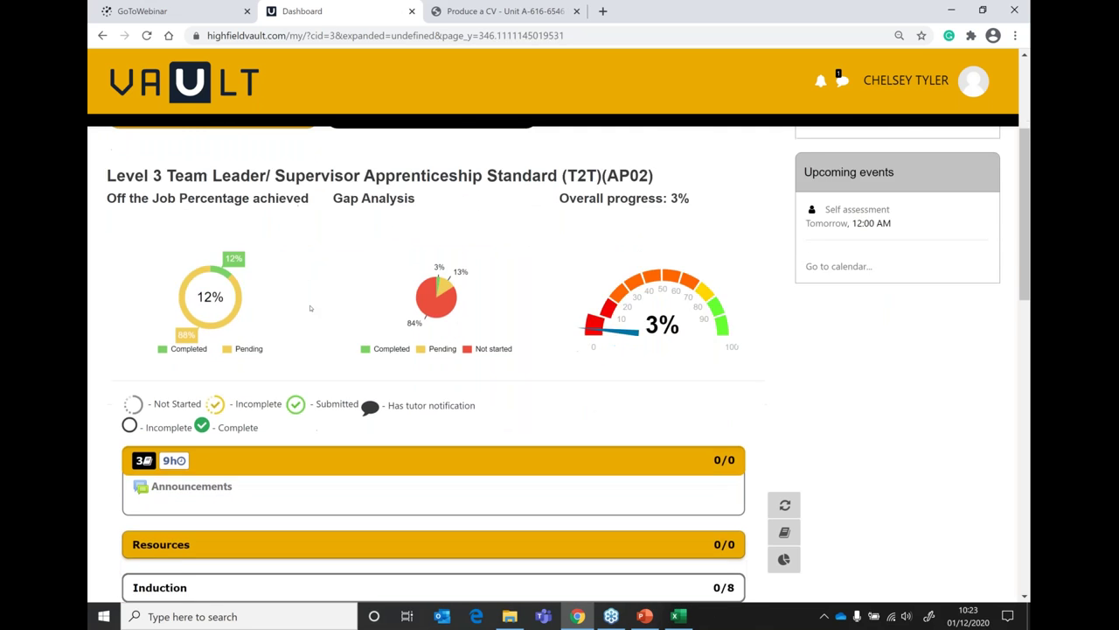
pyautogui.scroll(-3, 310, 308)
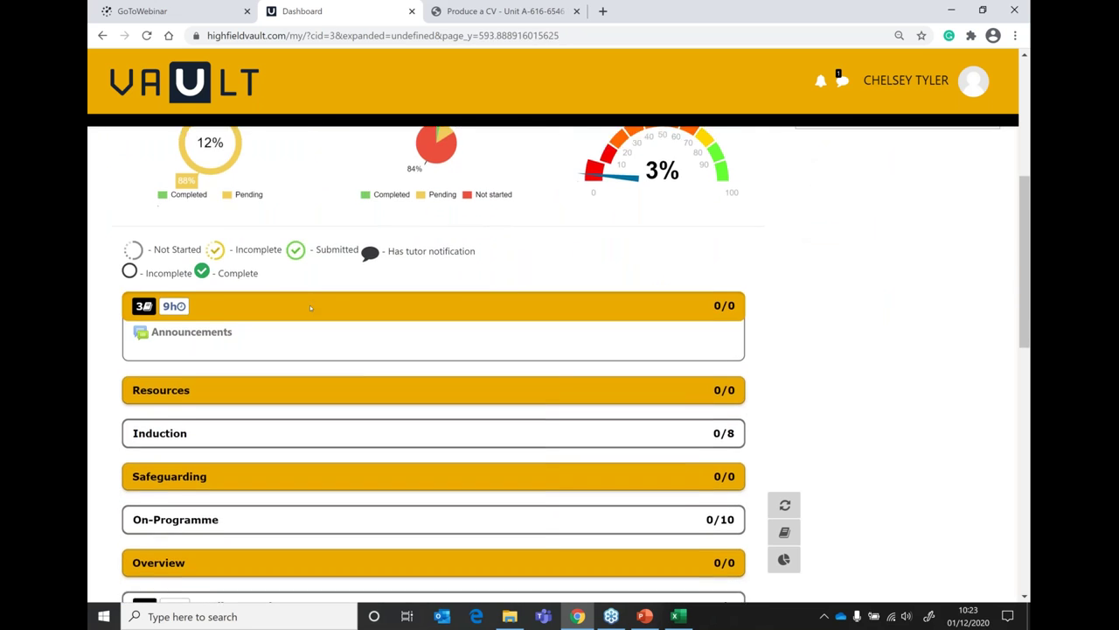
pyautogui.scroll(-2, 310, 307)
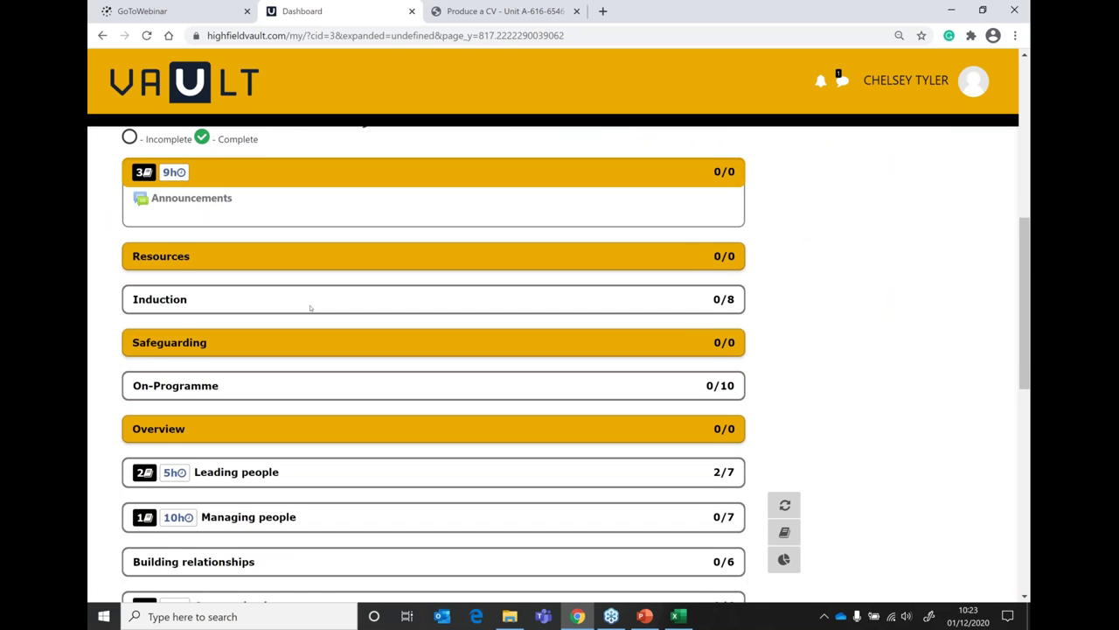
pyautogui.scroll(-1, 309, 308)
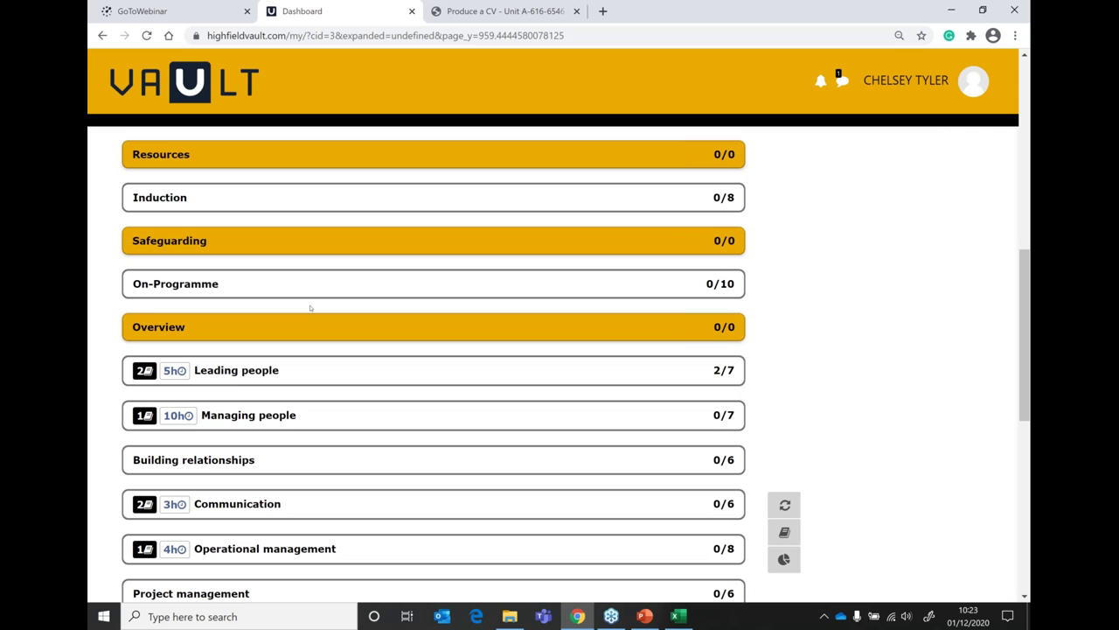
pyautogui.click(582, 159)
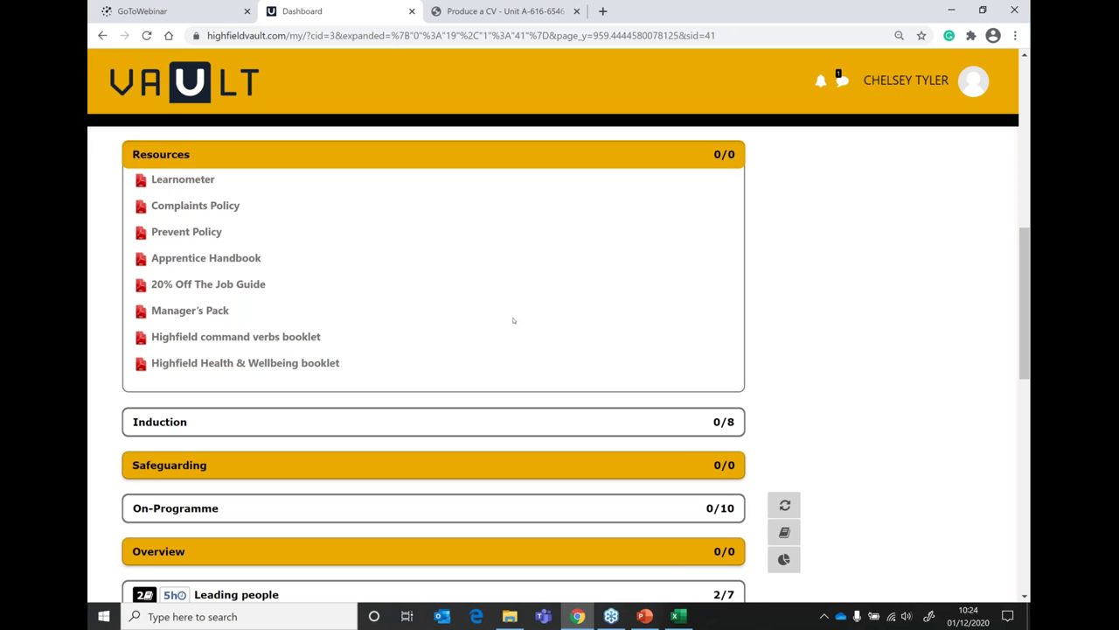
pyautogui.click(552, 162)
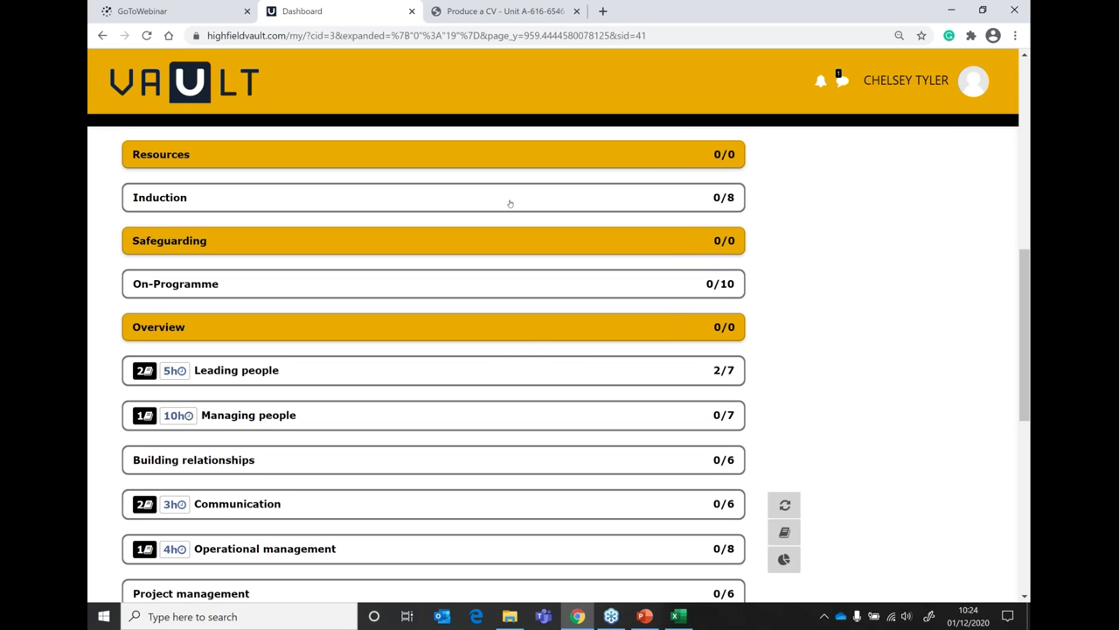
# - View the Commitment Statement activity in the Induction section and return to the dashboard
pyautogui.click(545, 204)
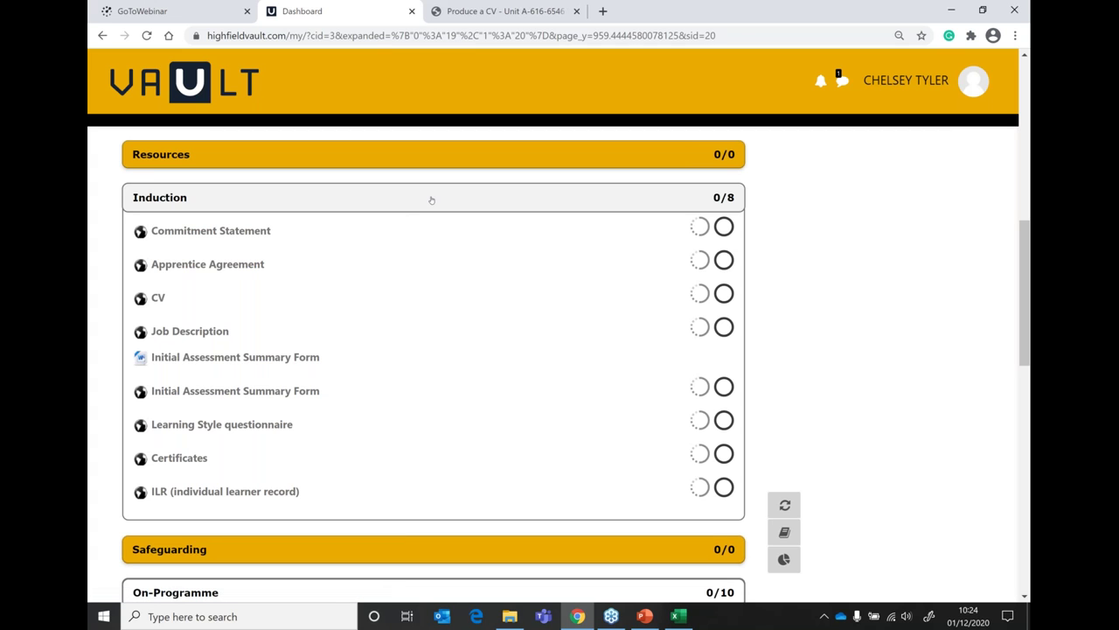
pyautogui.click(249, 232)
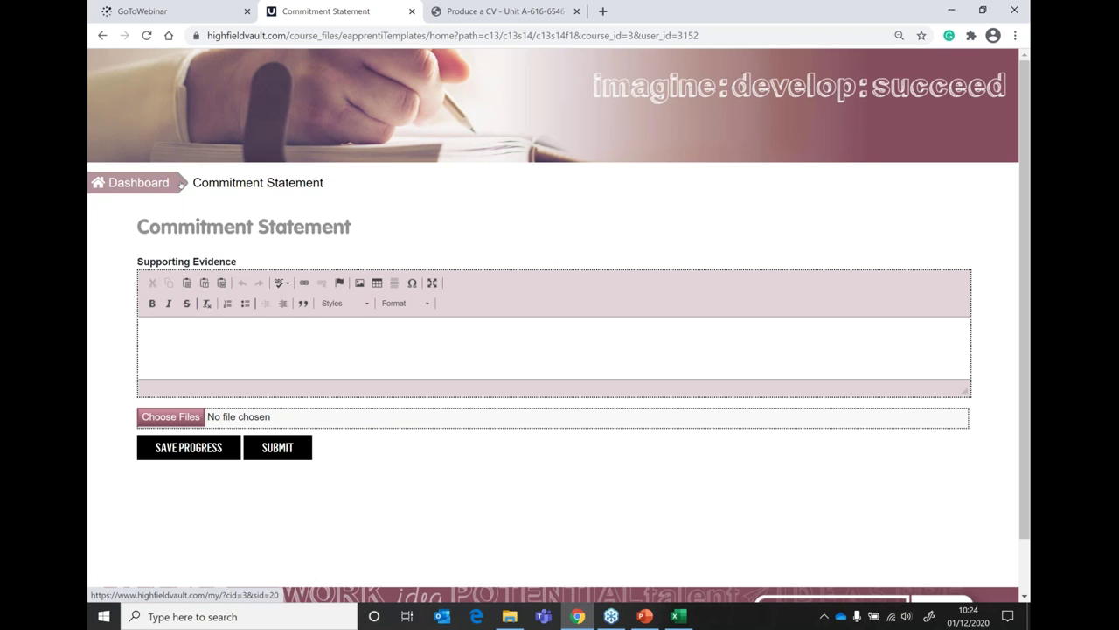
pyautogui.click(138, 183)
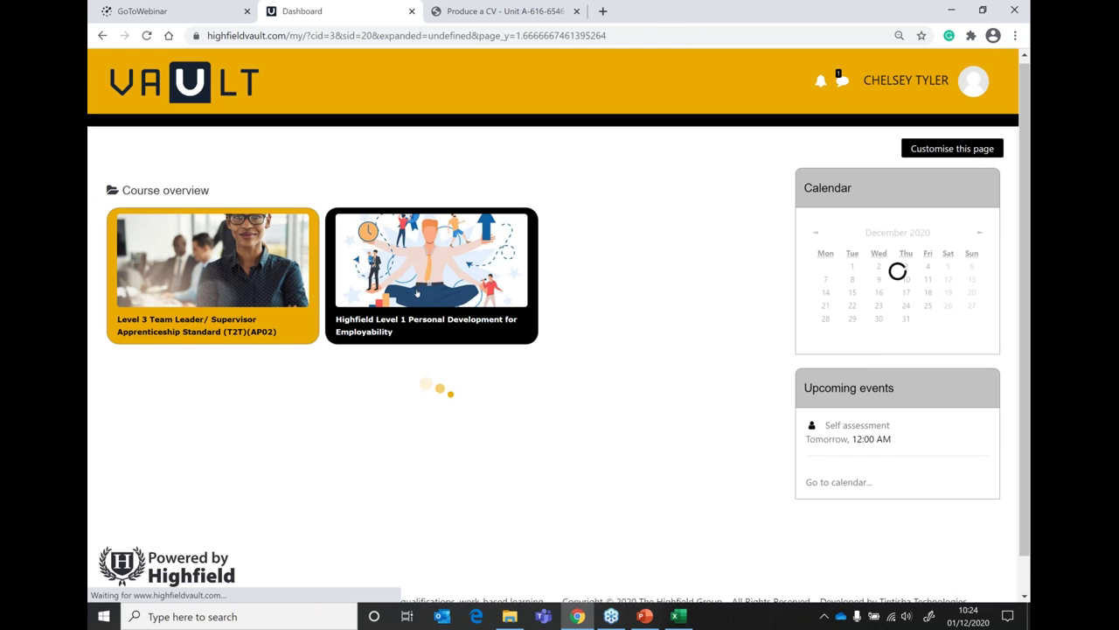
# - Expand the On-Programme section to review its activities and booklets, and collapse it to look through the course units
pyautogui.scroll(-2, 418, 293)
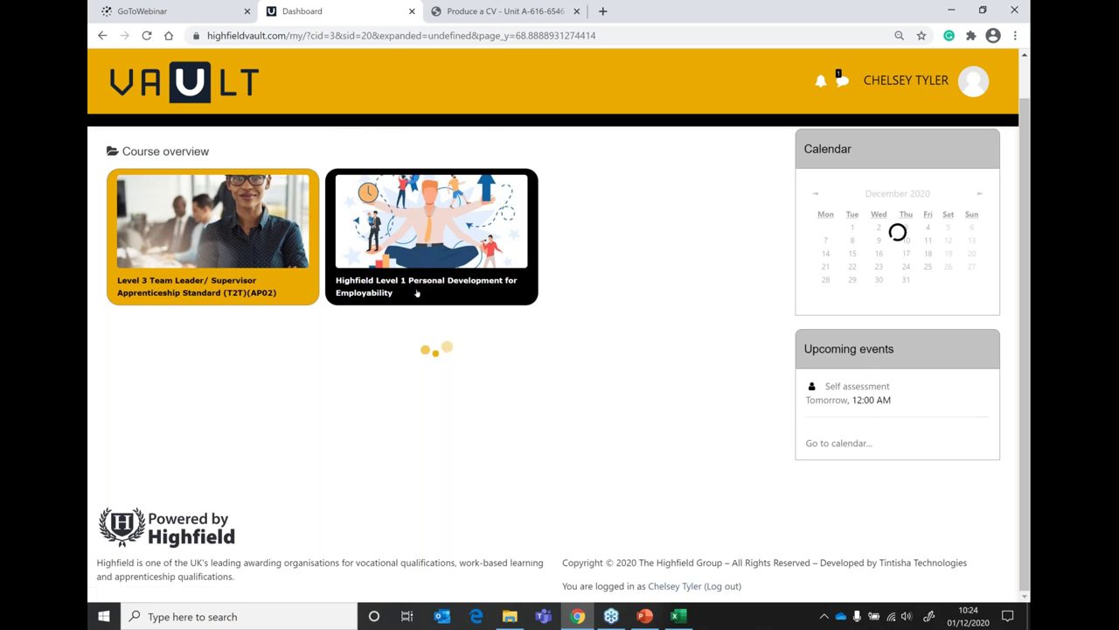
pyautogui.scroll(-3, 418, 293)
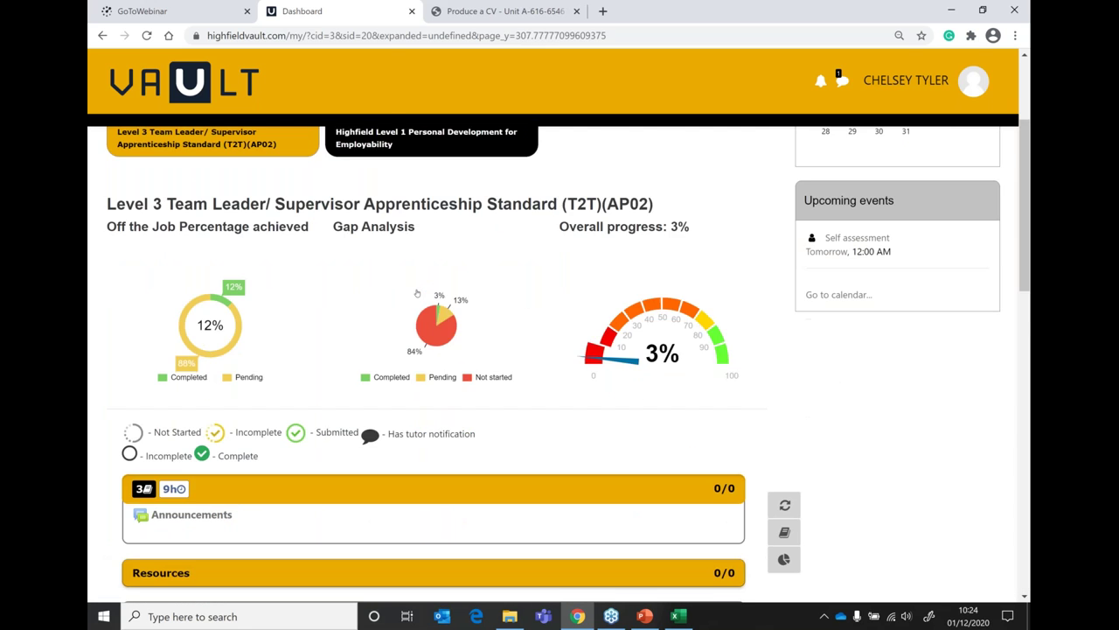
pyautogui.scroll(-6, 417, 292)
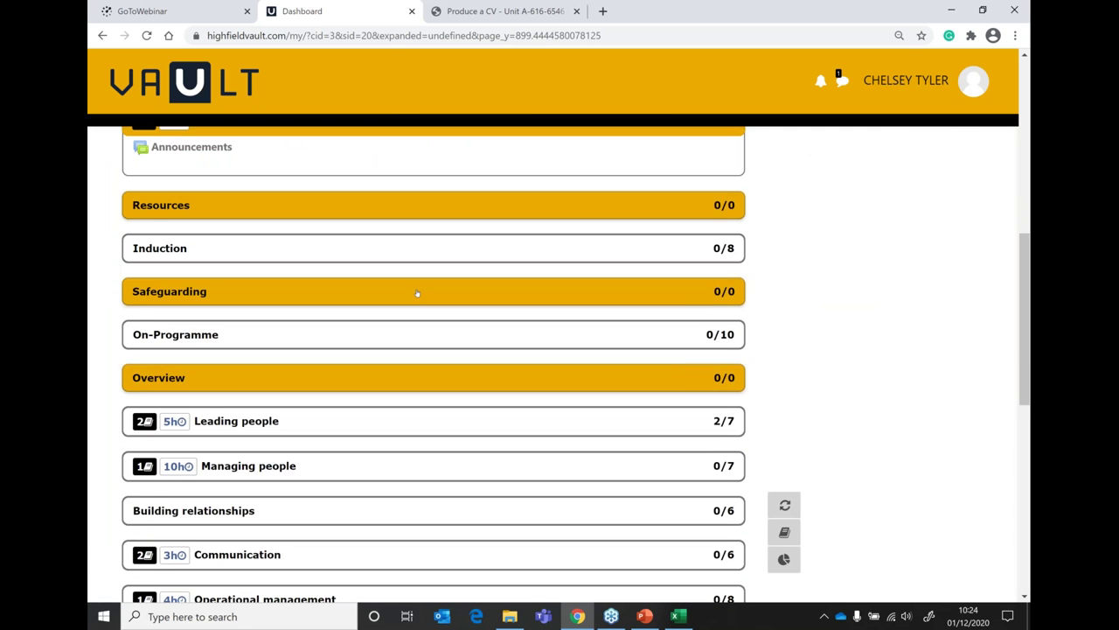
pyautogui.scroll(-2, 417, 293)
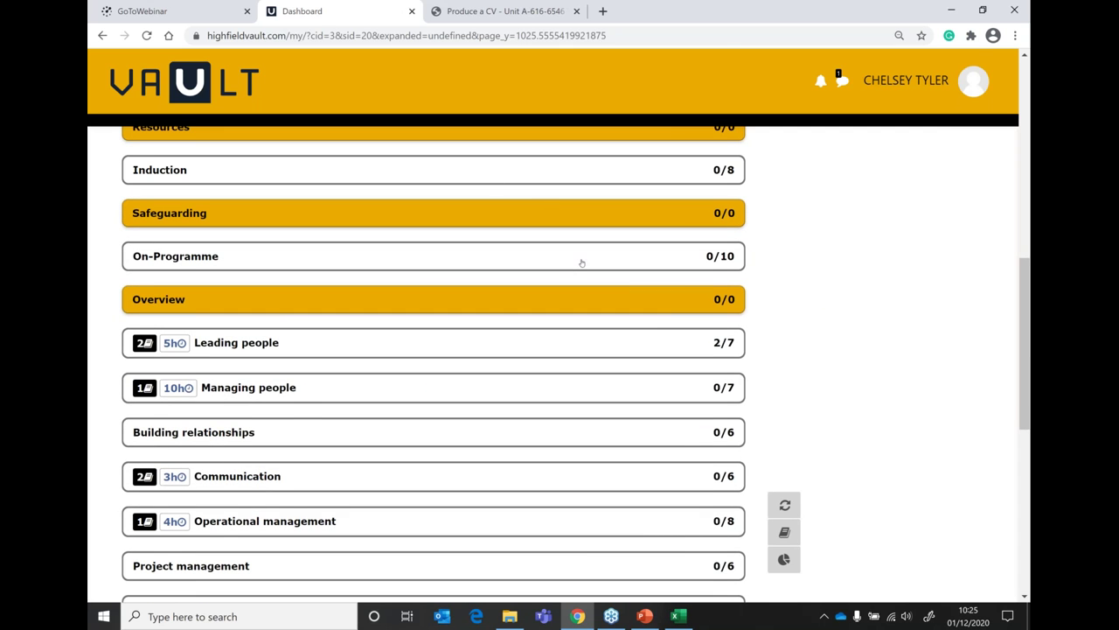
pyautogui.click(581, 263)
pyautogui.scroll(-2, 581, 263)
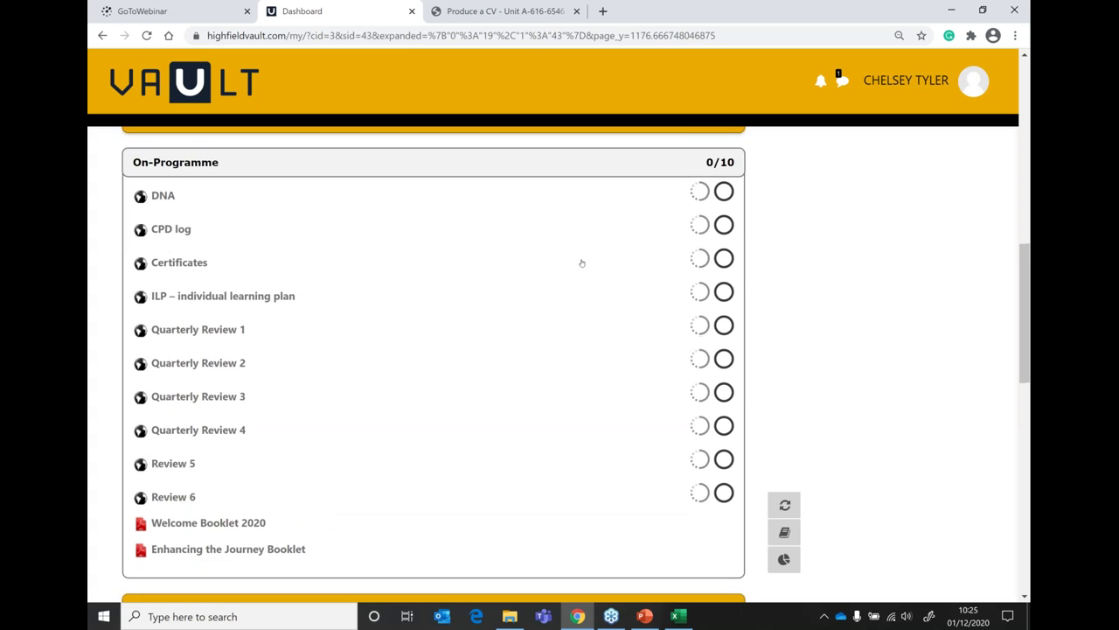
pyautogui.scroll(-1, 582, 262)
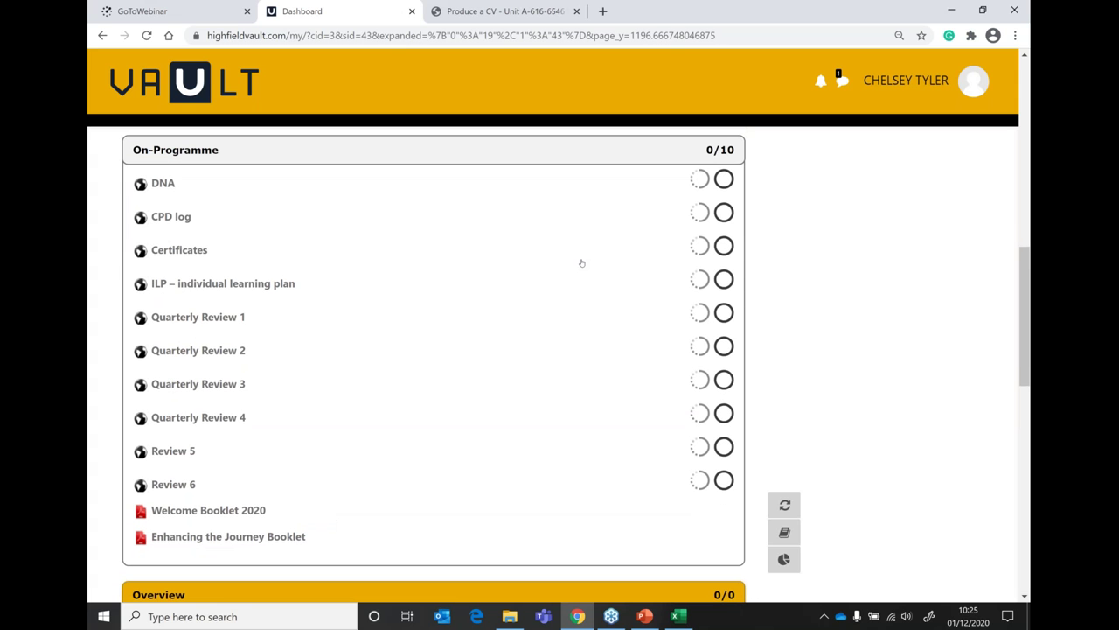
pyautogui.scroll(1, 581, 263)
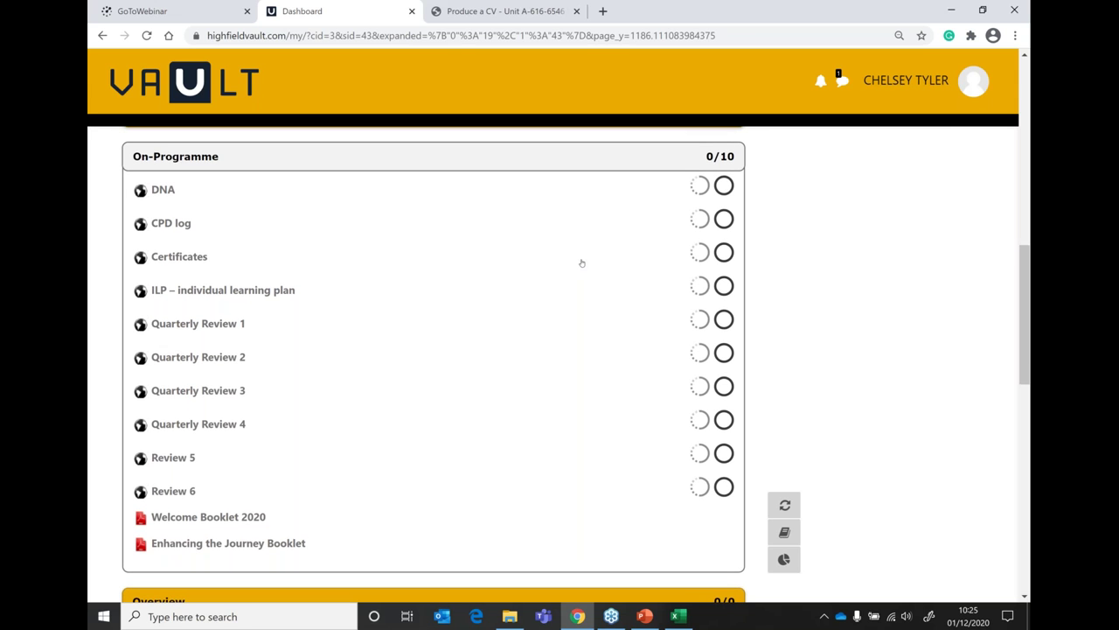
pyautogui.scroll(-2, 581, 262)
pyautogui.scroll(1, 582, 262)
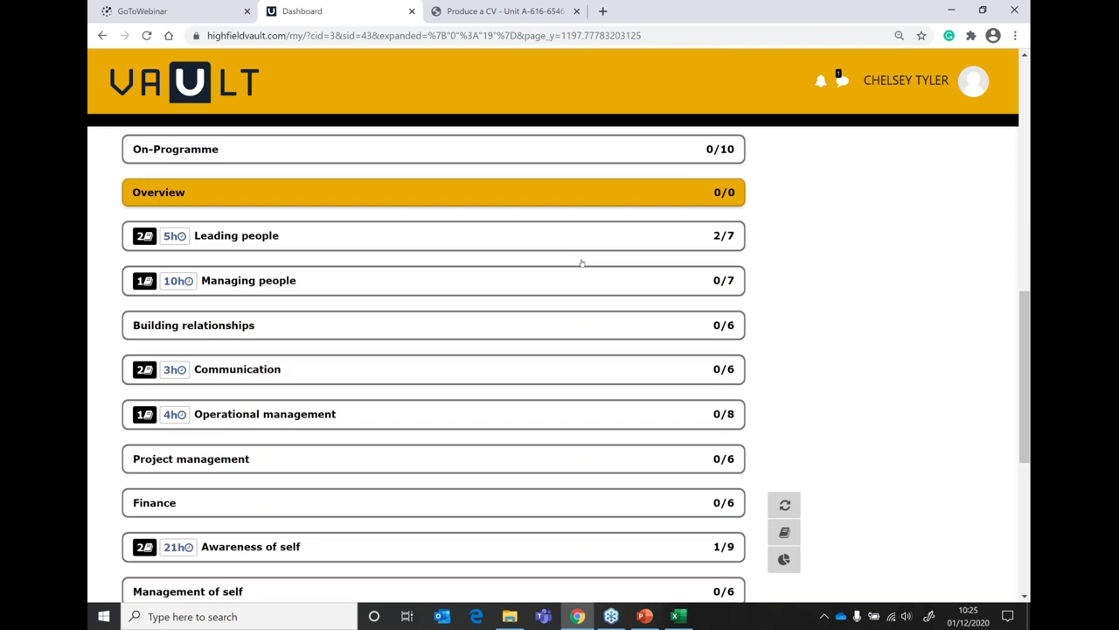
pyautogui.scroll(-2, 581, 263)
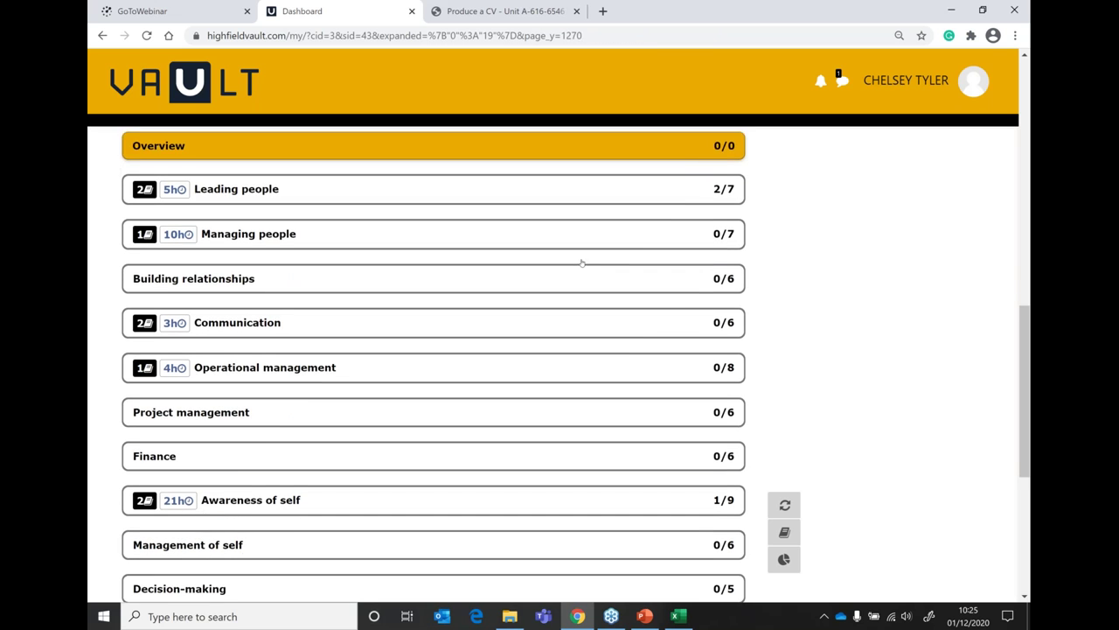
# - Expand the Building relationships unit and review its description, textbook and list of activities
pyautogui.scroll(1, 581, 262)
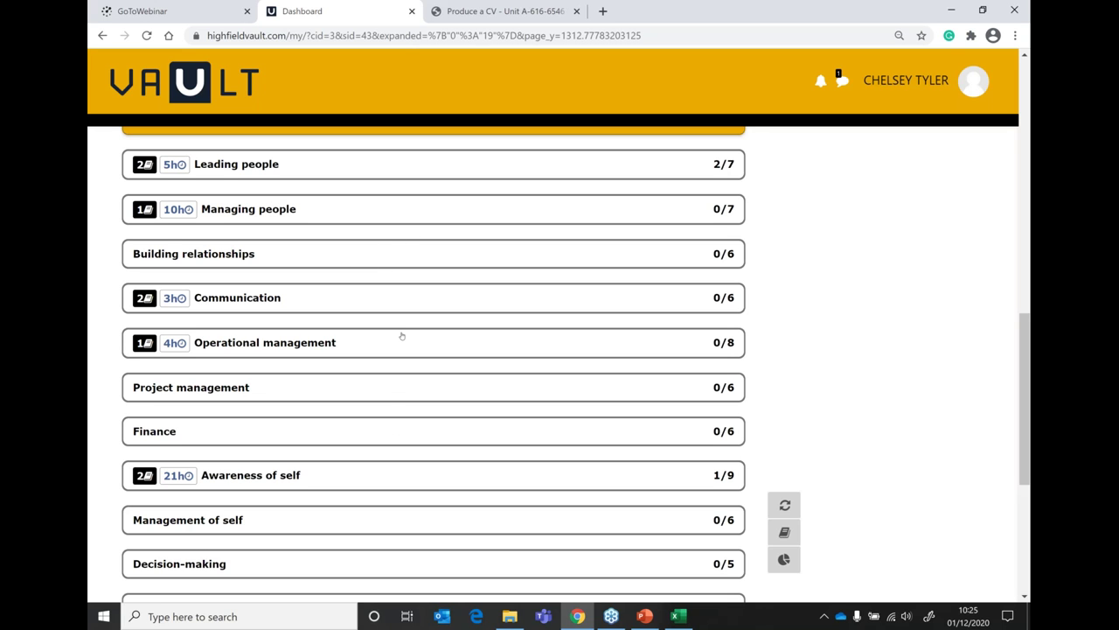
pyautogui.click(270, 256)
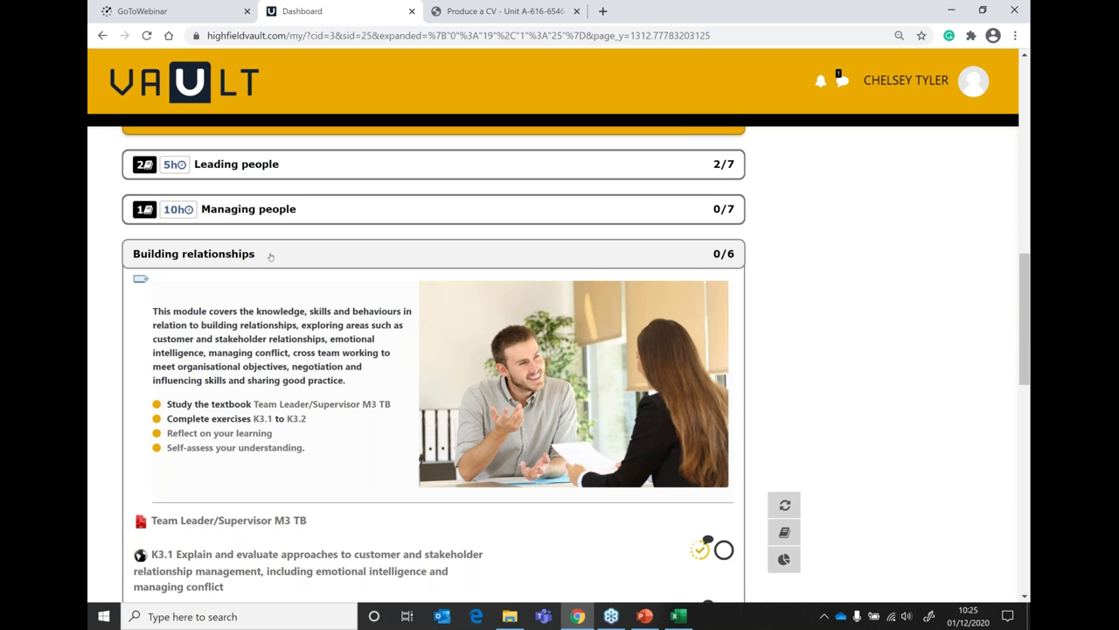
pyautogui.scroll(-2, 270, 256)
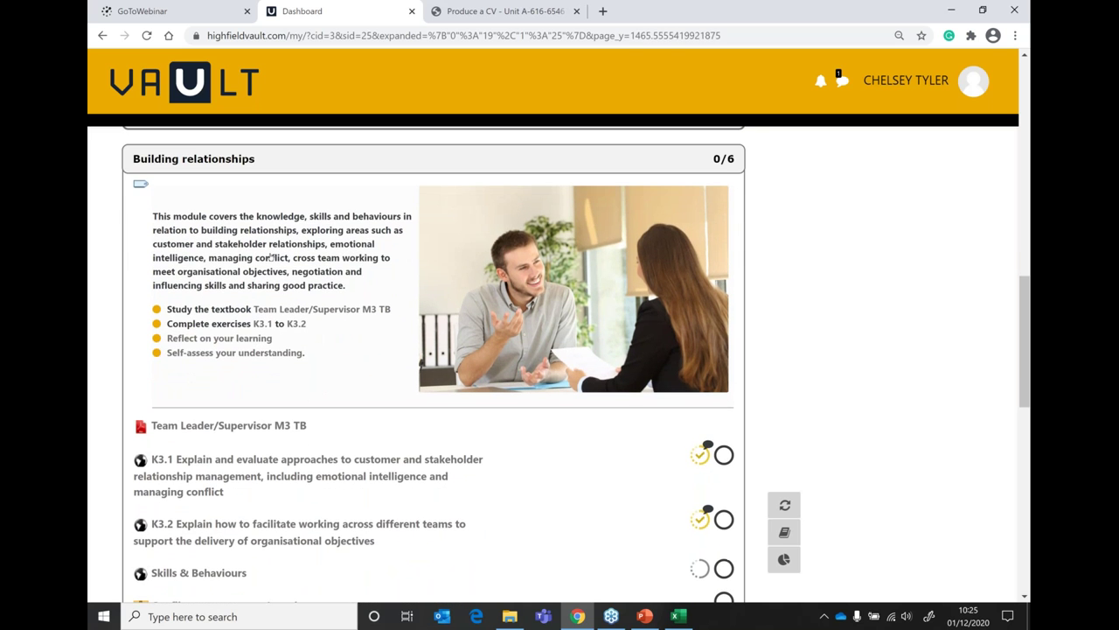
pyautogui.scroll(-1, 270, 256)
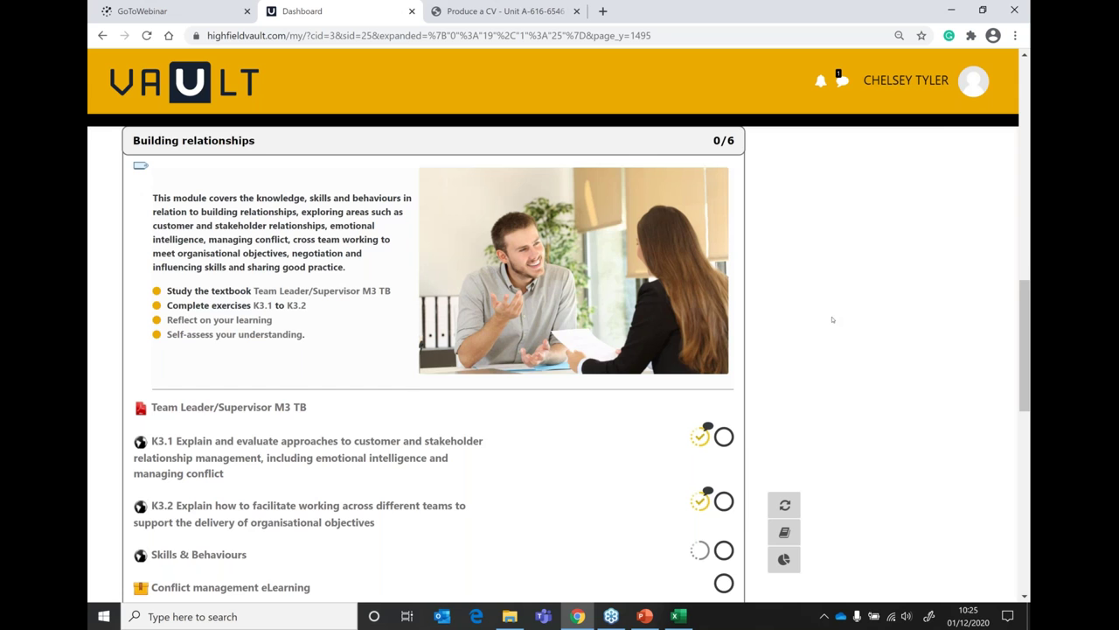
pyautogui.scroll(-1, 832, 319)
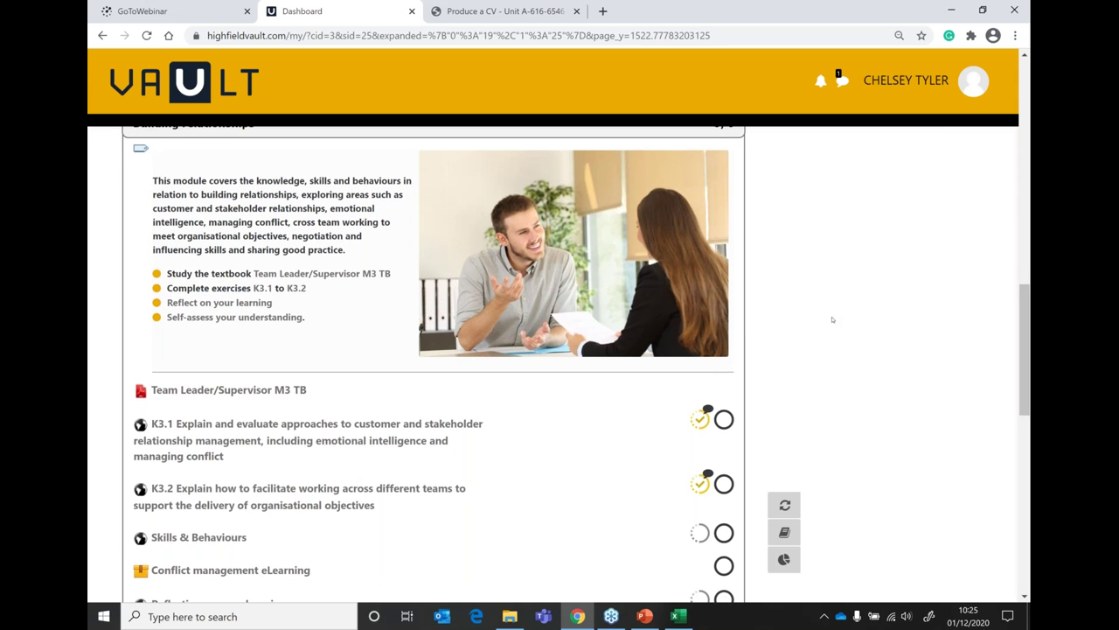
pyautogui.scroll(-1, 832, 319)
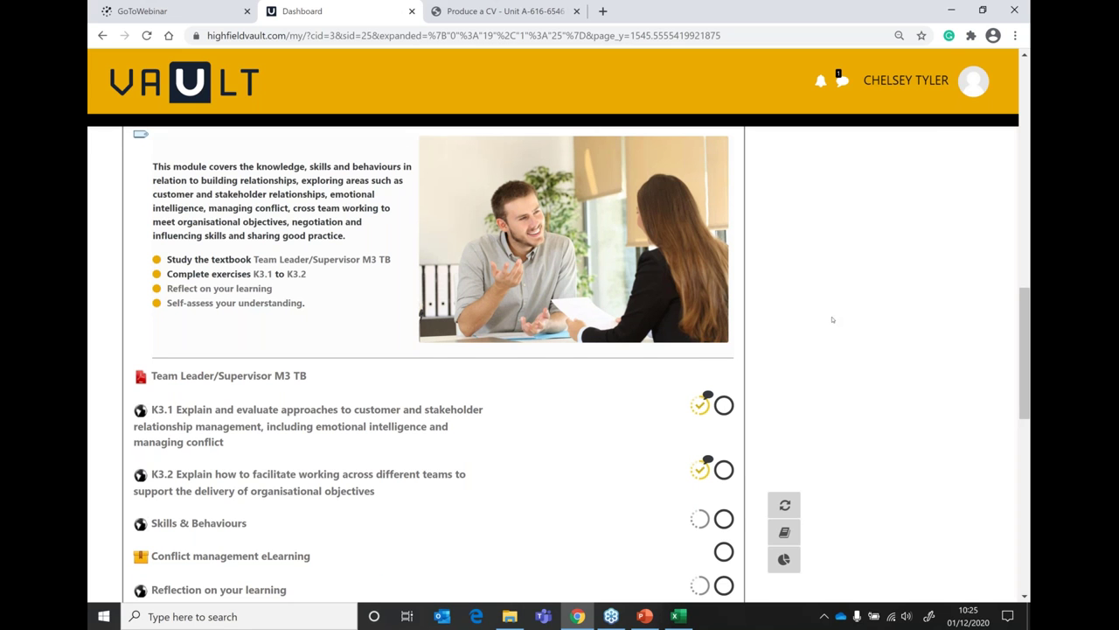
pyautogui.scroll(-6, 833, 319)
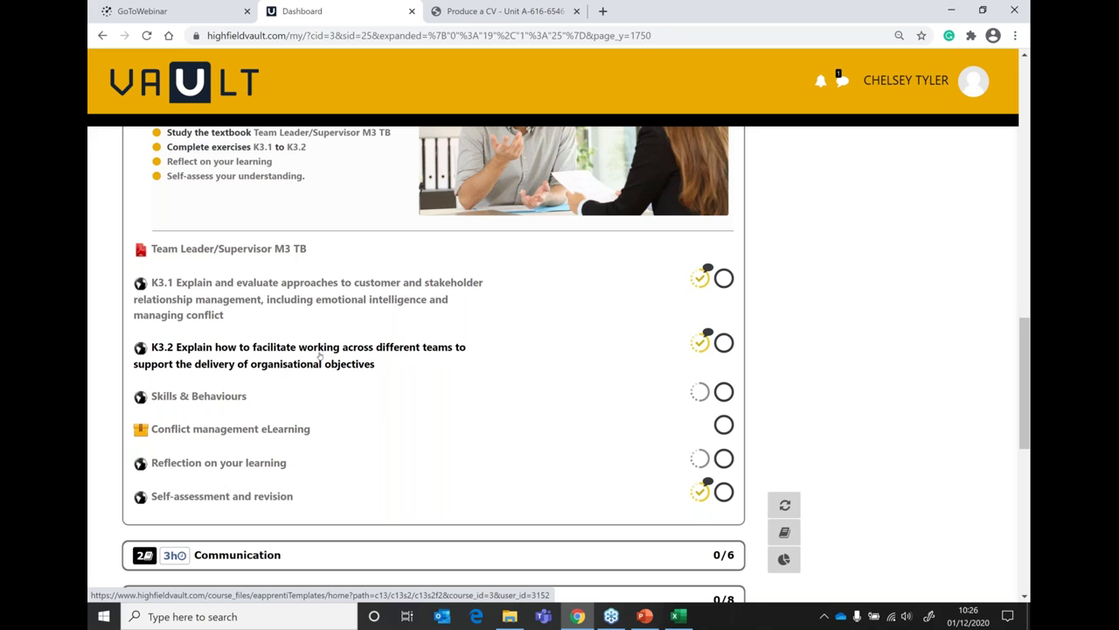
# - View the Skills & Behaviours activity's criteria and supporting evidence area, and return to the dashboard
pyautogui.click(220, 398)
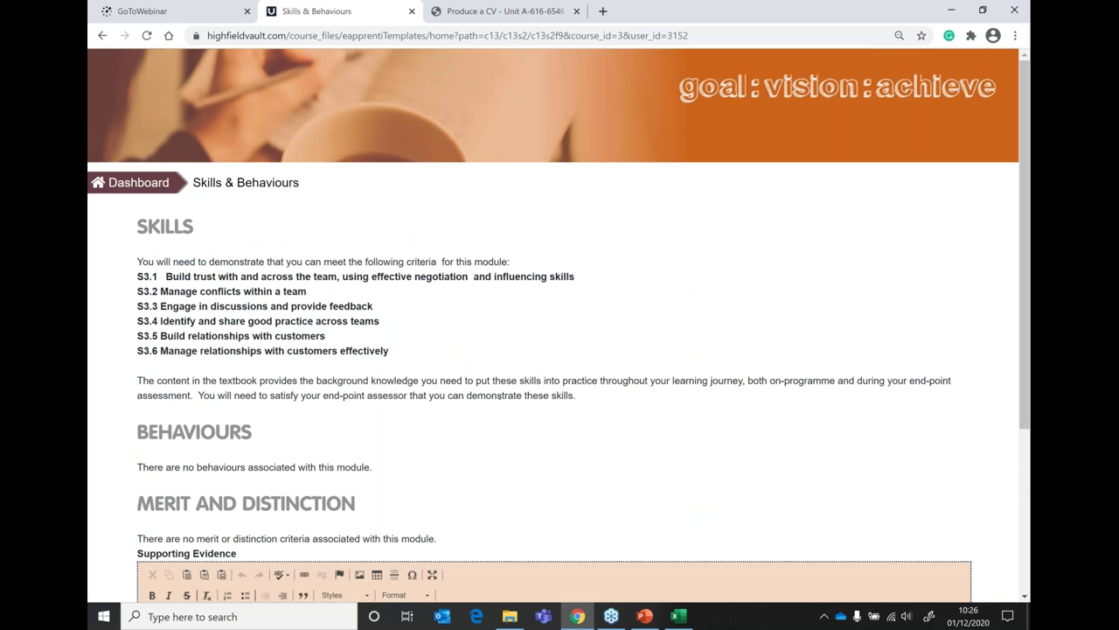
pyautogui.scroll(-2, 499, 396)
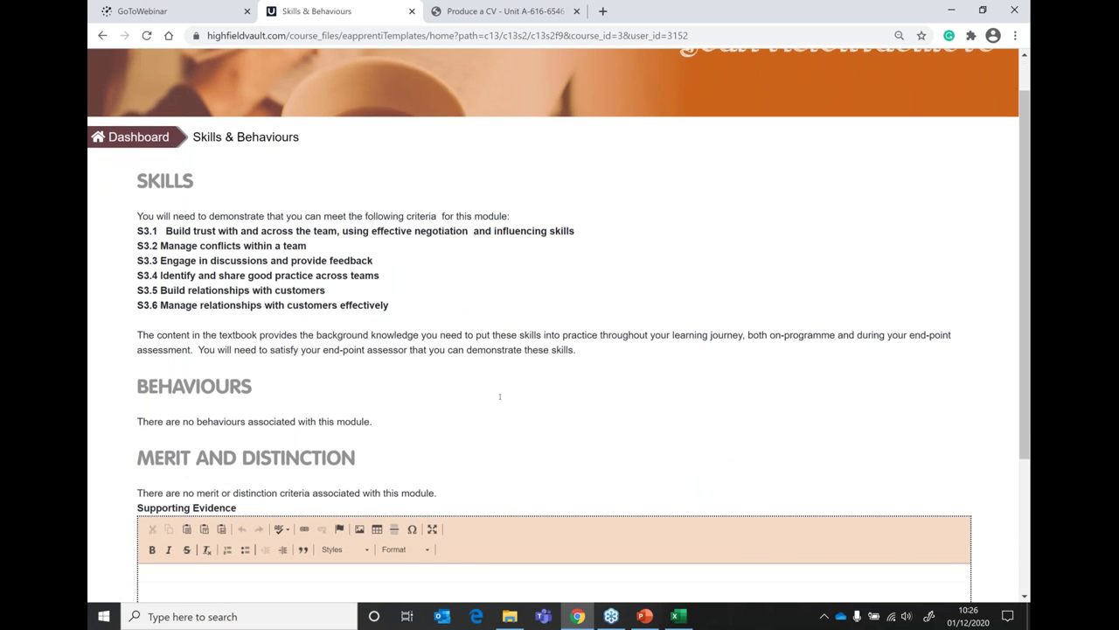
pyautogui.scroll(-1, 500, 396)
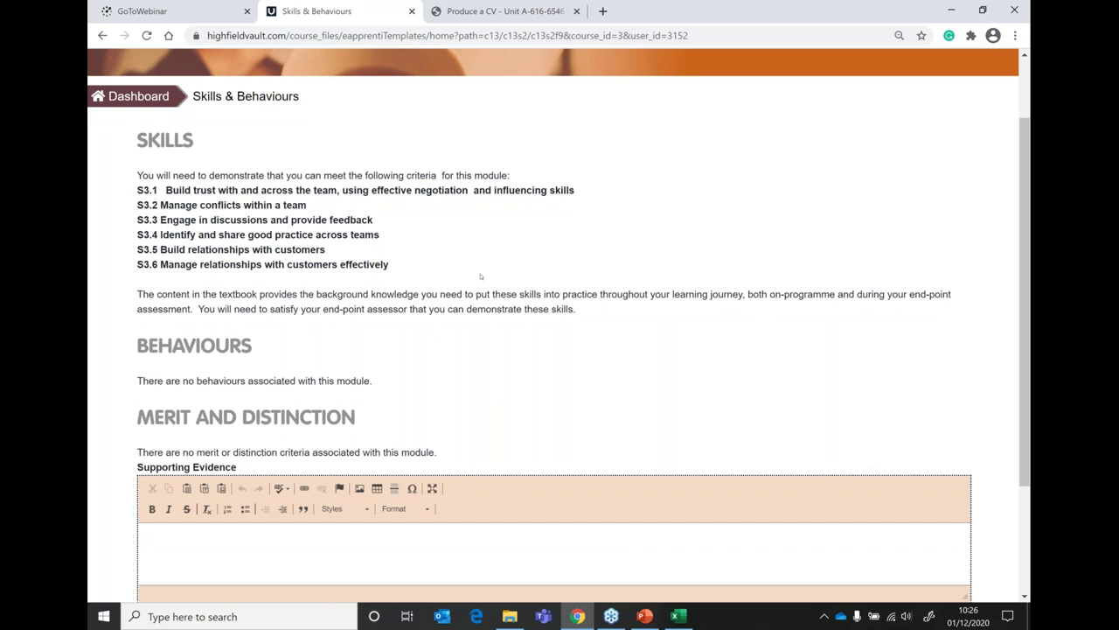
pyautogui.scroll(-2, 480, 277)
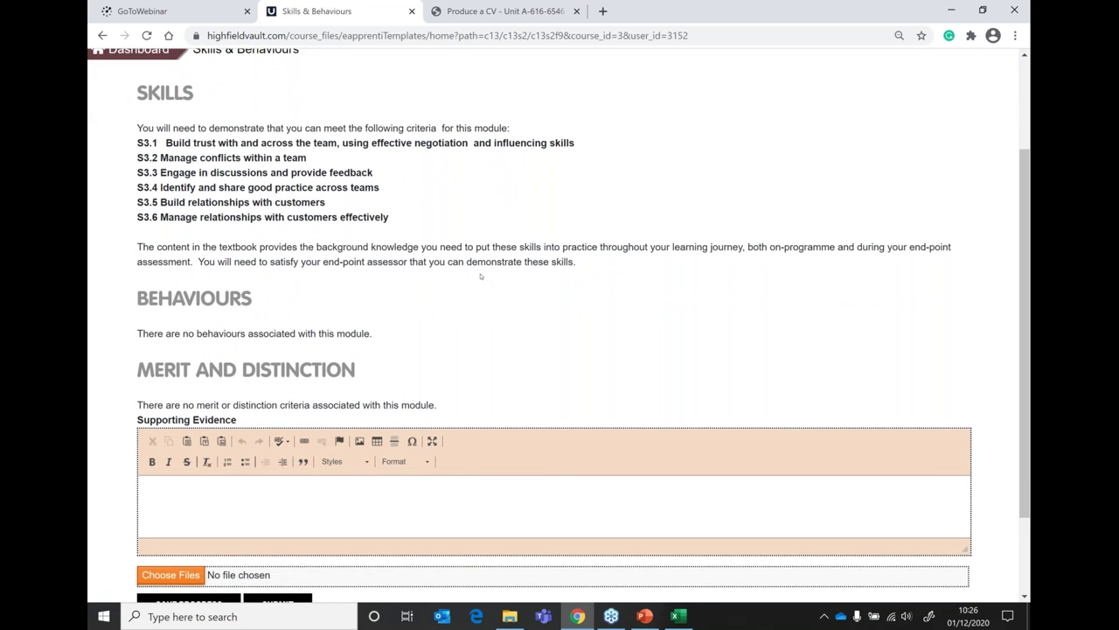
pyautogui.scroll(-1, 480, 276)
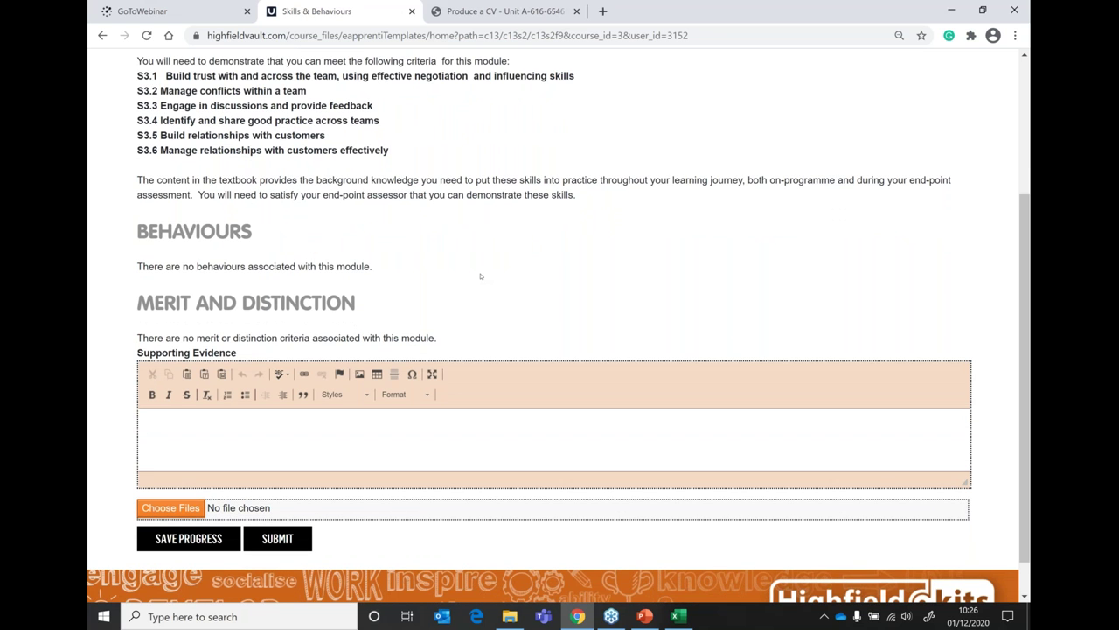
pyautogui.scroll(1, 480, 276)
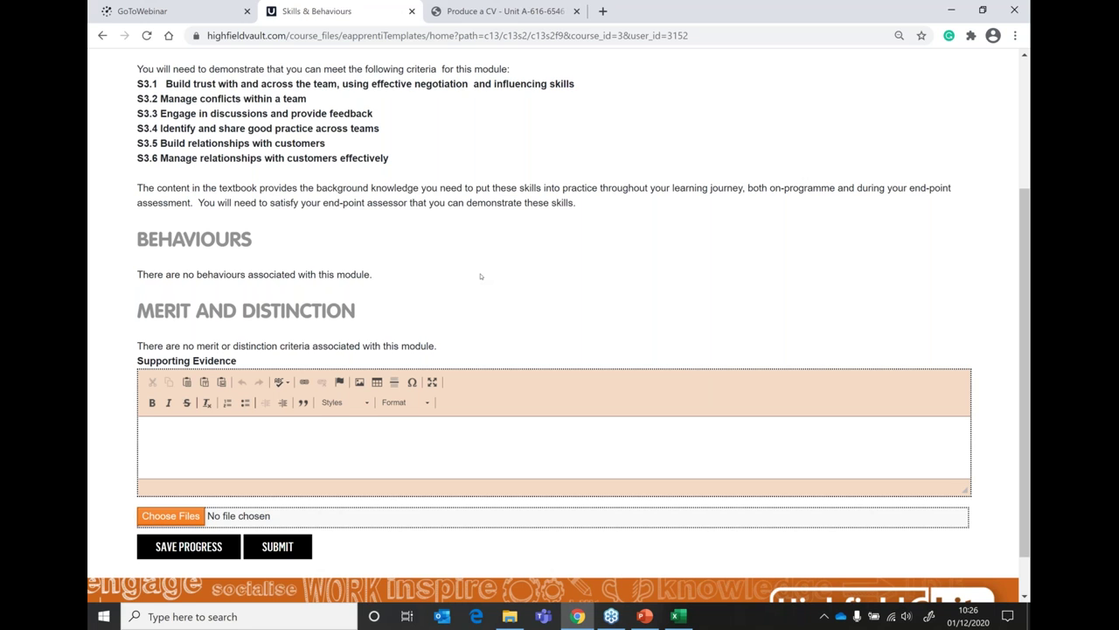
pyautogui.scroll(1, 480, 276)
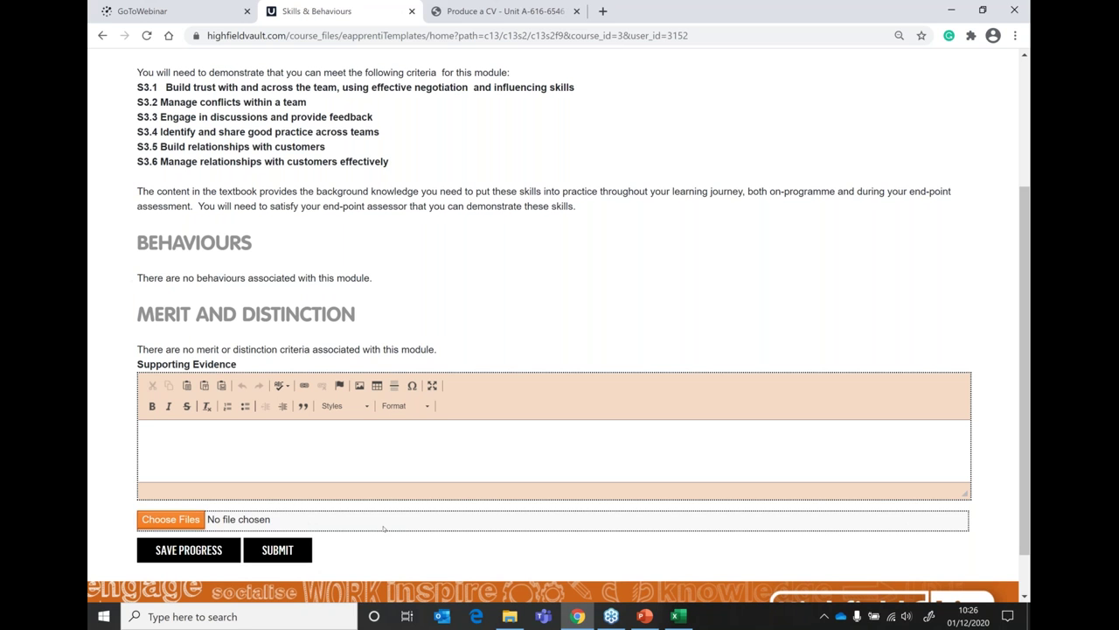
pyautogui.scroll(3, 383, 528)
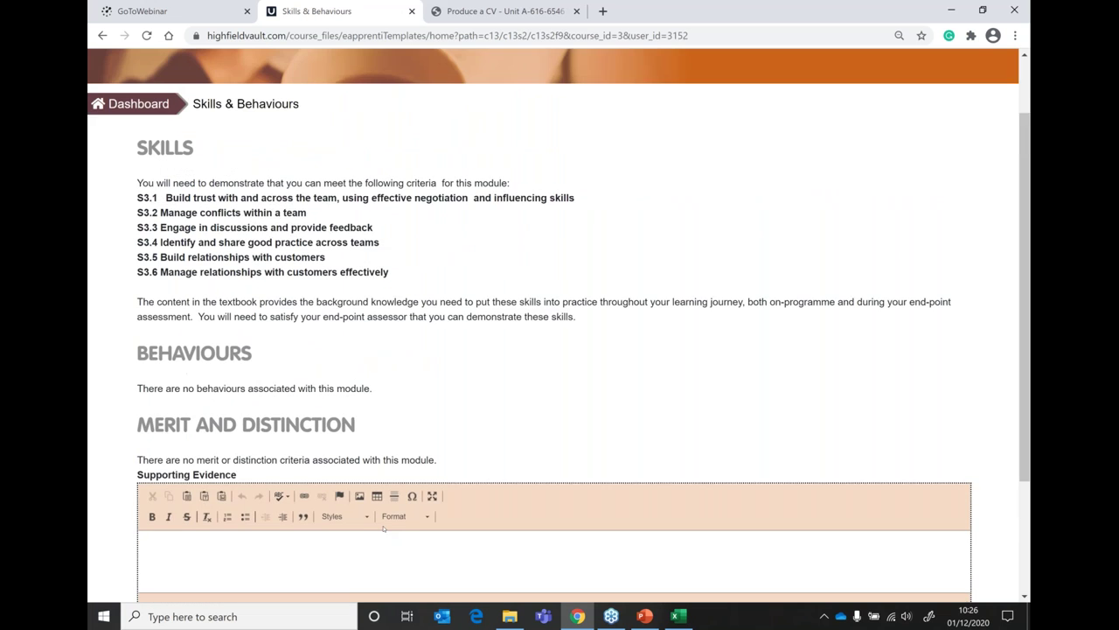
pyautogui.click(146, 112)
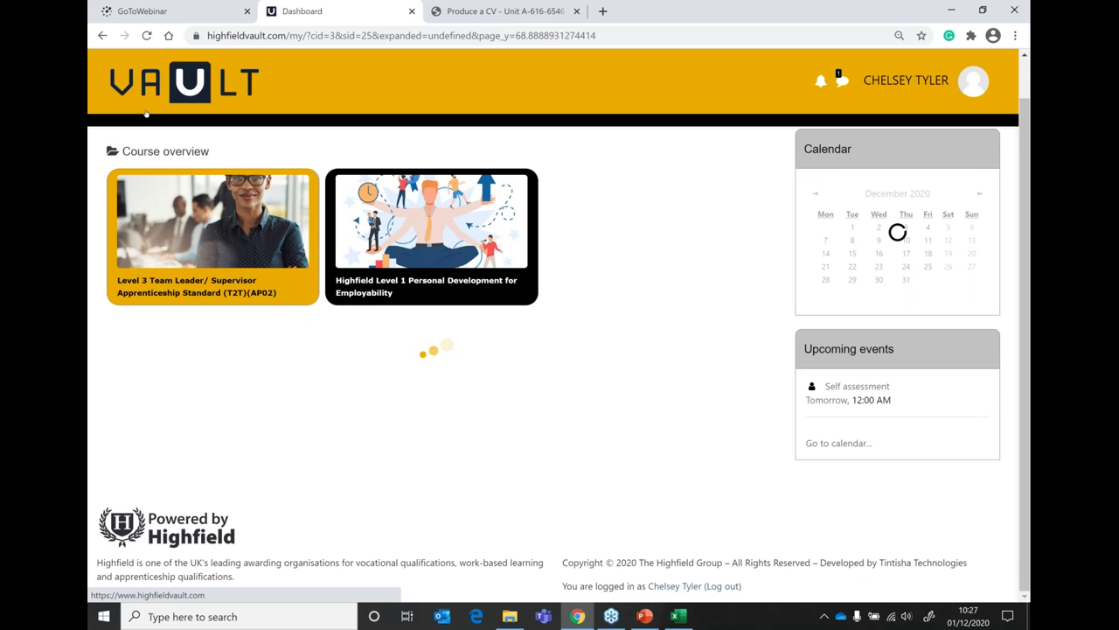
# - Open the Conflict management eLearning activity from the Building relationships unit
pyautogui.scroll(-5, 146, 112)
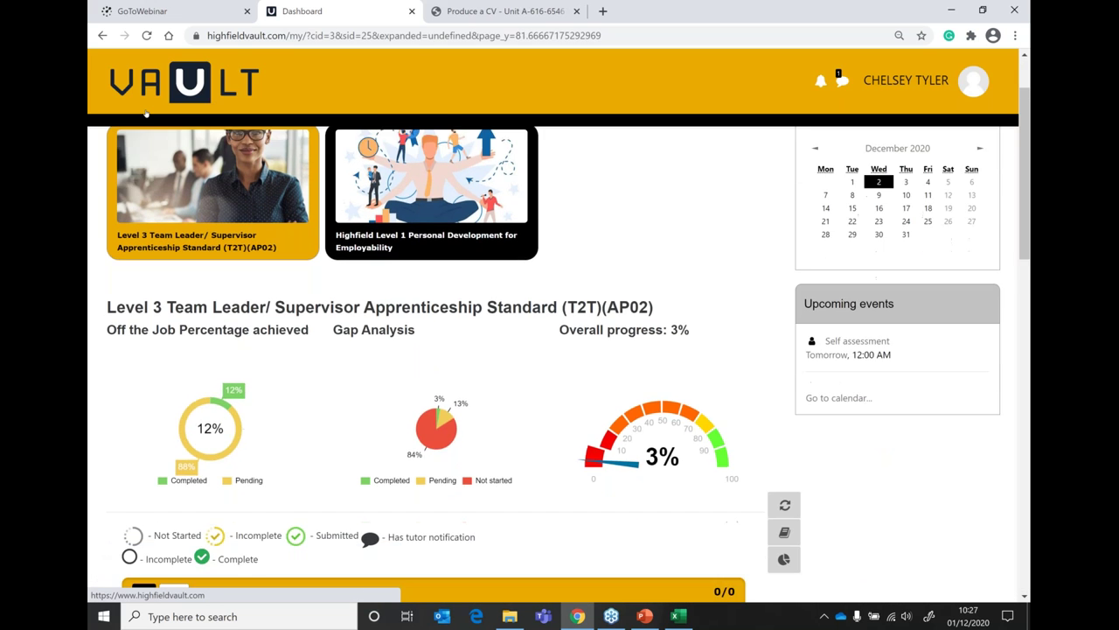
pyautogui.scroll(-4, 146, 111)
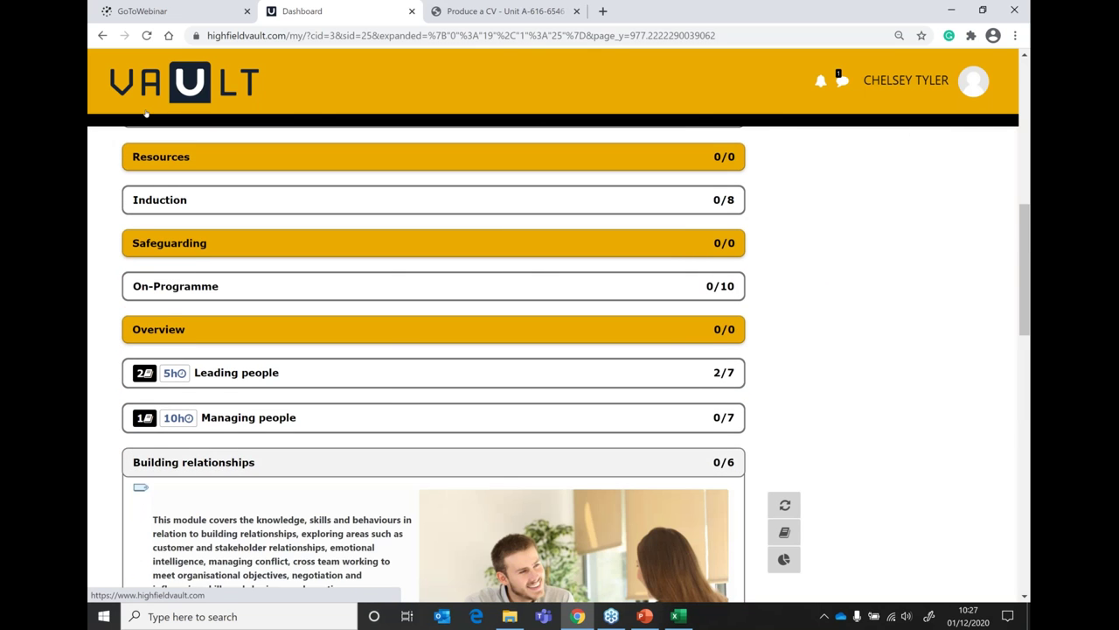
pyautogui.scroll(-4, 146, 112)
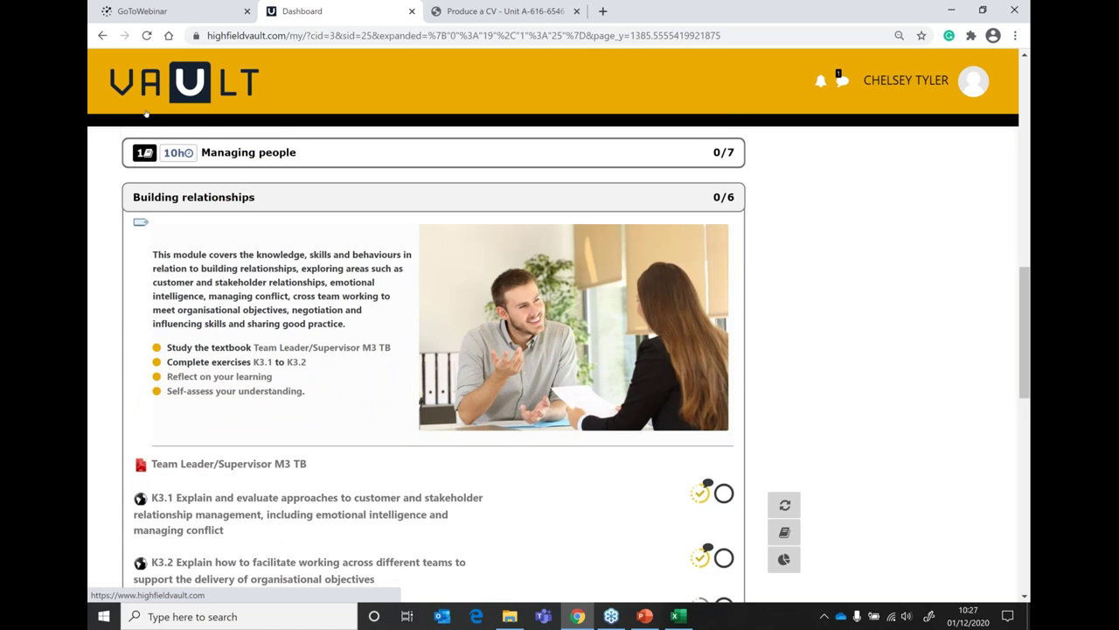
pyautogui.scroll(-1, 146, 112)
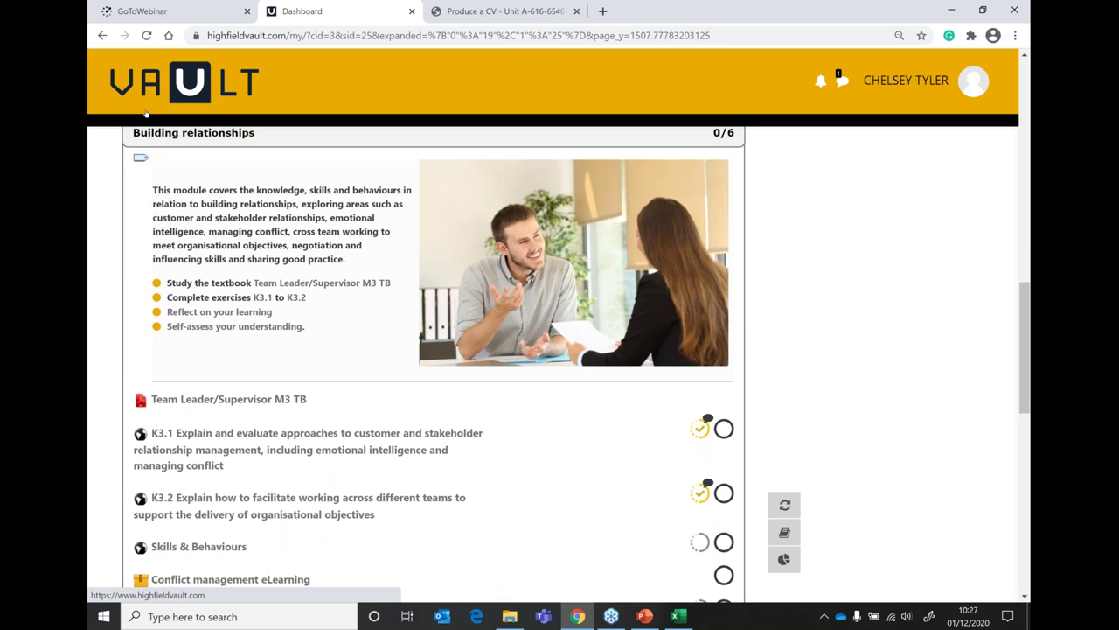
pyautogui.scroll(-1, 146, 112)
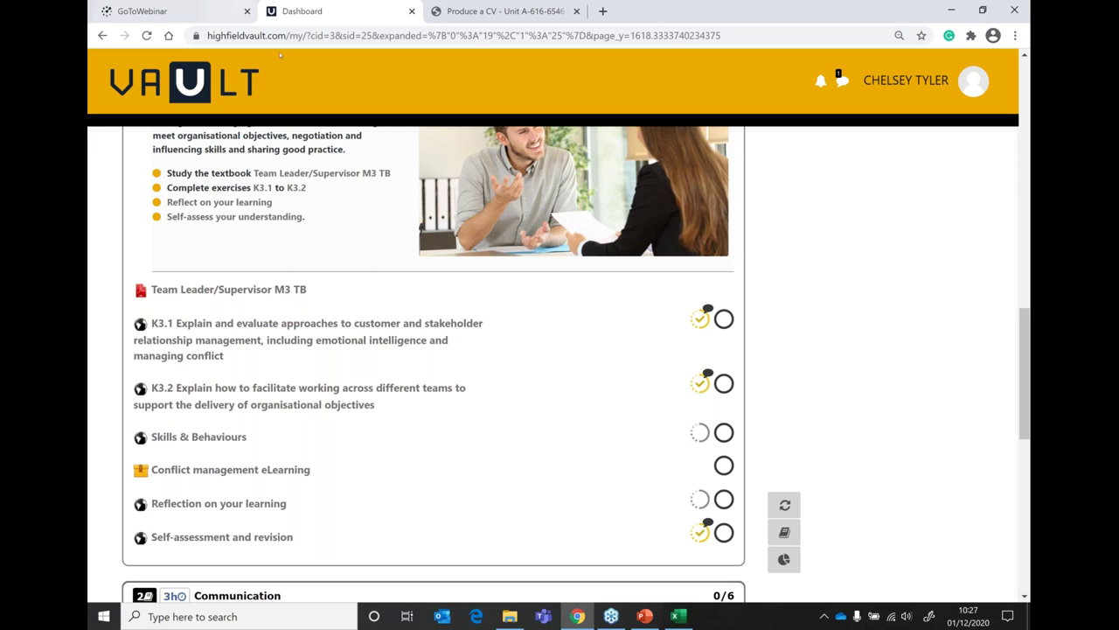
pyautogui.click(282, 472)
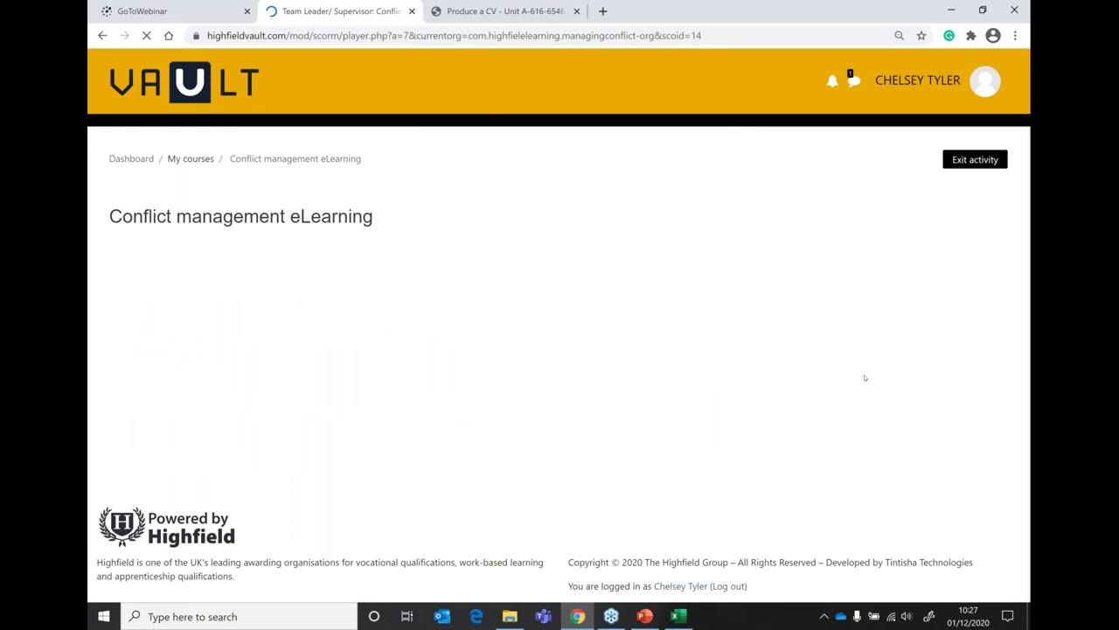
# - Advance past the course navigation page to preview the Managing Conflict welcome video, and exit the activity
pyautogui.scroll(-1, 865, 377)
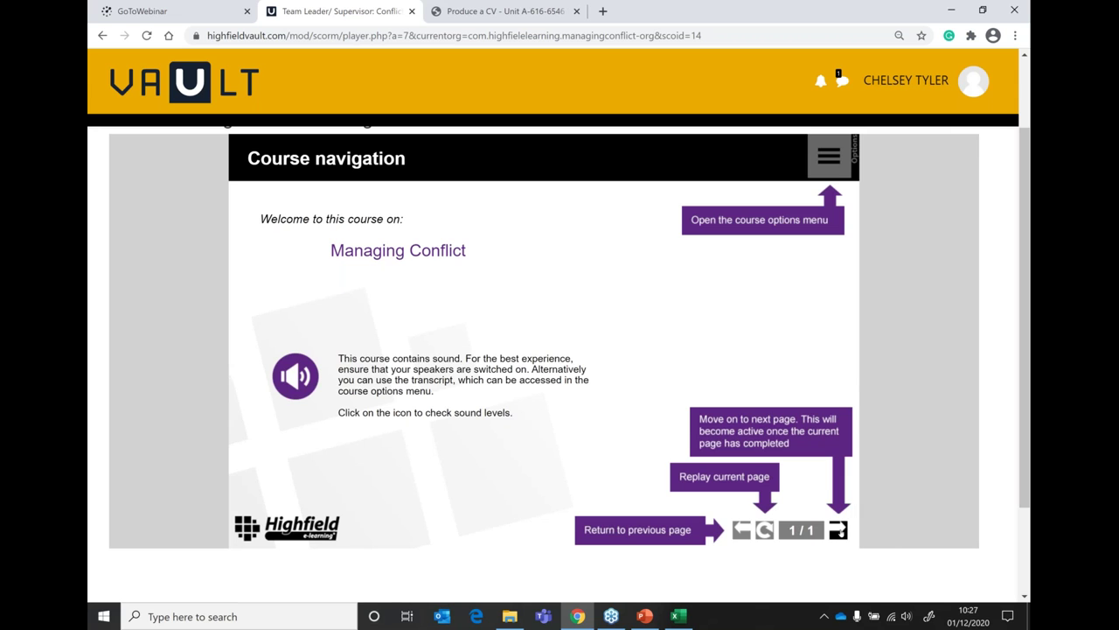
pyautogui.click(838, 530)
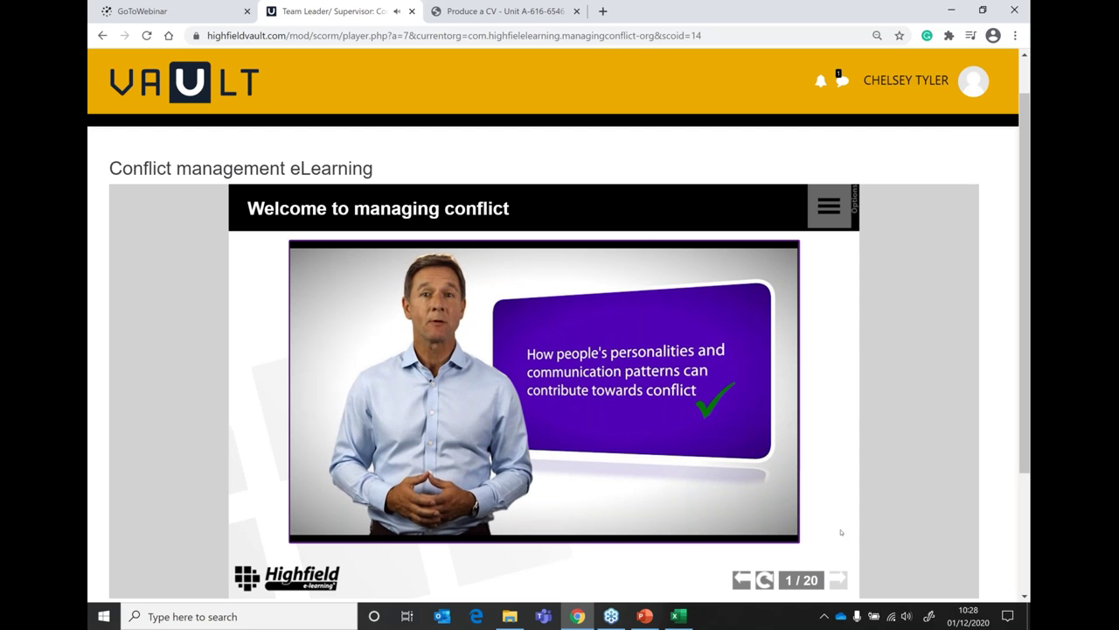
pyautogui.scroll(1, 841, 531)
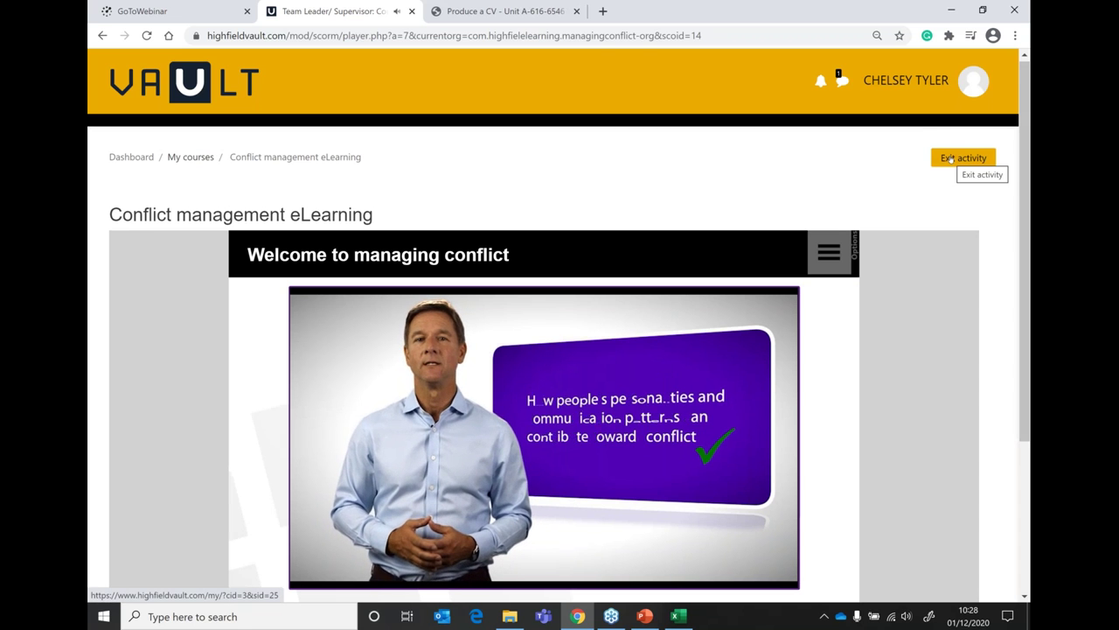
pyautogui.click(950, 158)
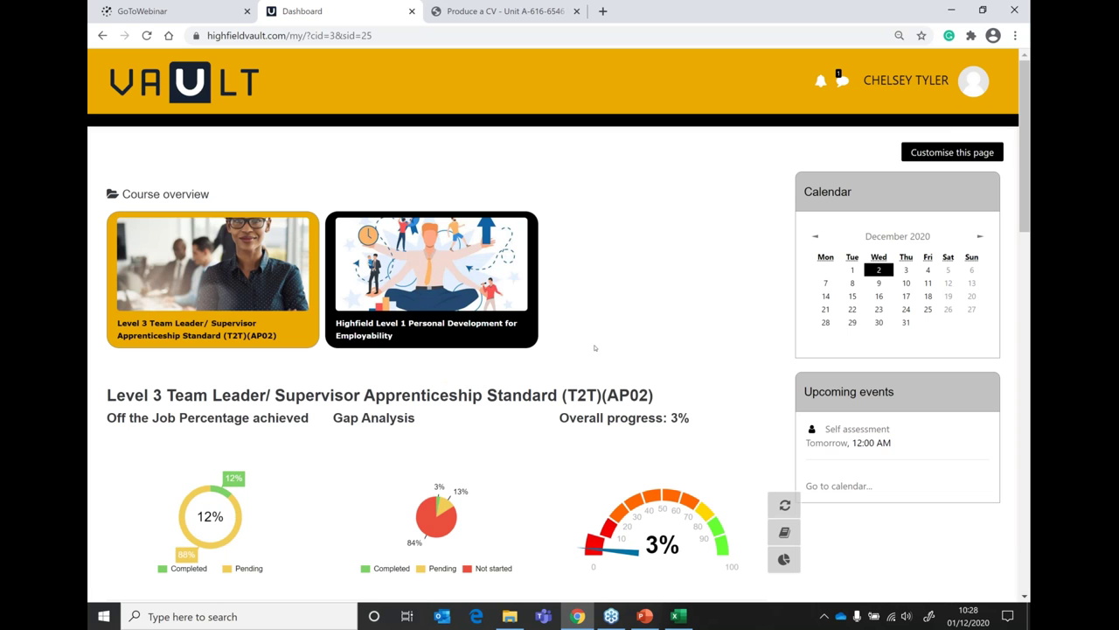
# - Review the Building relationships activities again and look back through the collapsed course sections up to Resources
pyautogui.scroll(-6, 594, 348)
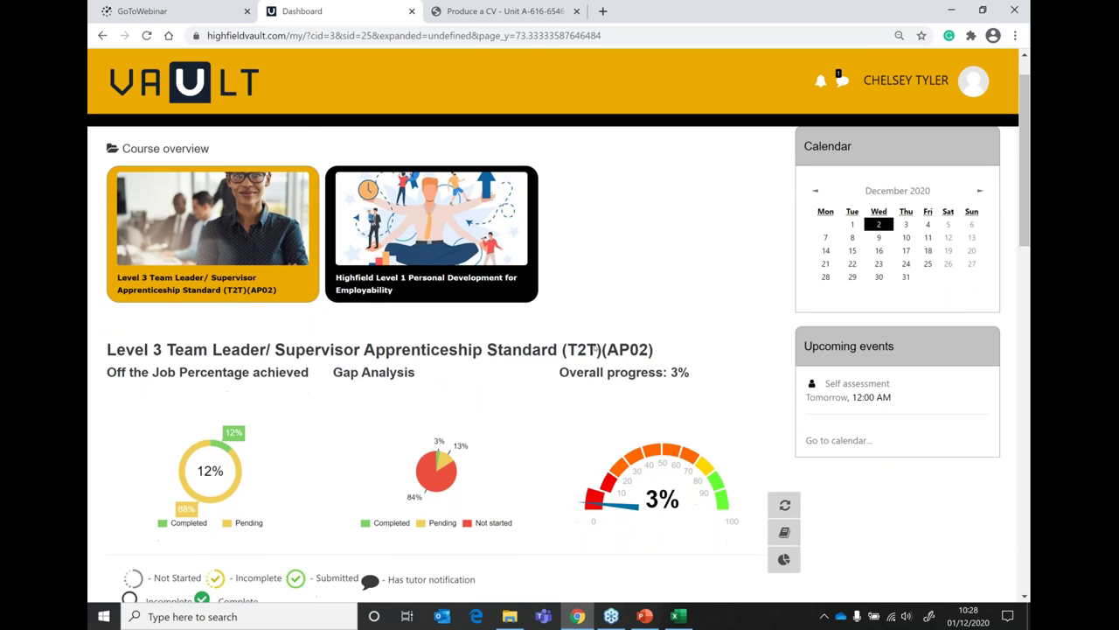
pyautogui.scroll(-2, 595, 348)
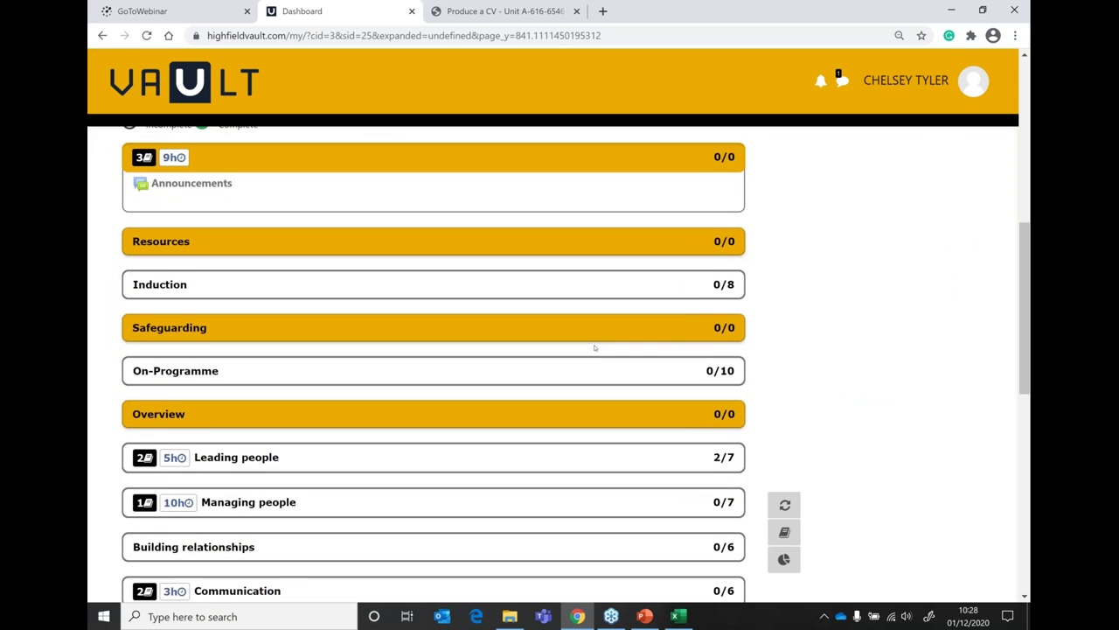
pyautogui.scroll(-2, 595, 348)
pyautogui.scroll(-2, 594, 348)
pyautogui.scroll(-1, 594, 348)
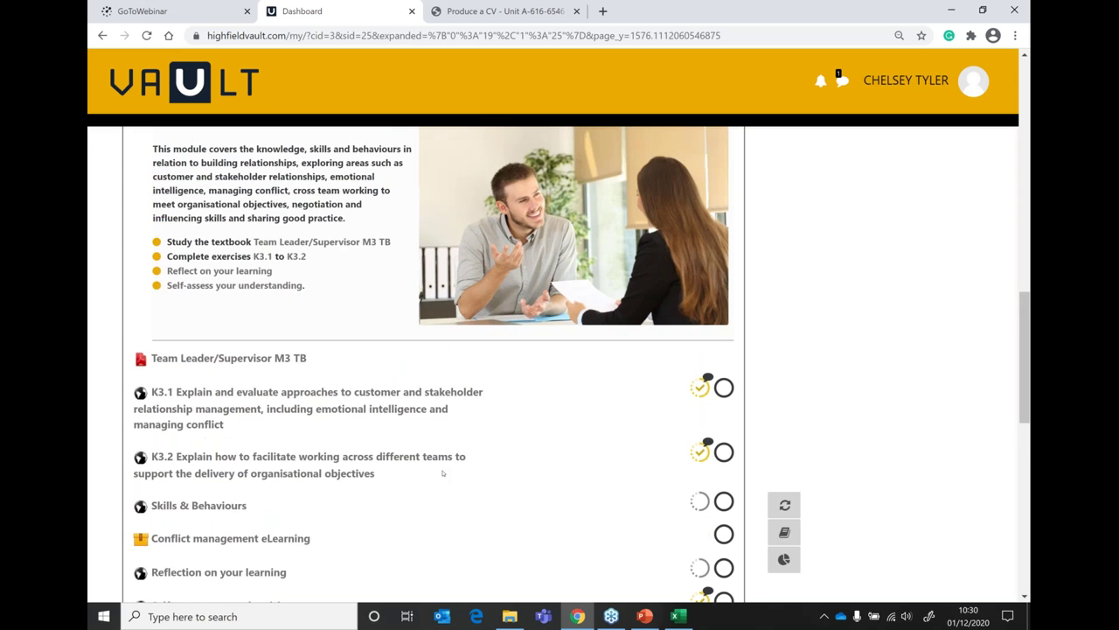
pyautogui.scroll(3, 442, 473)
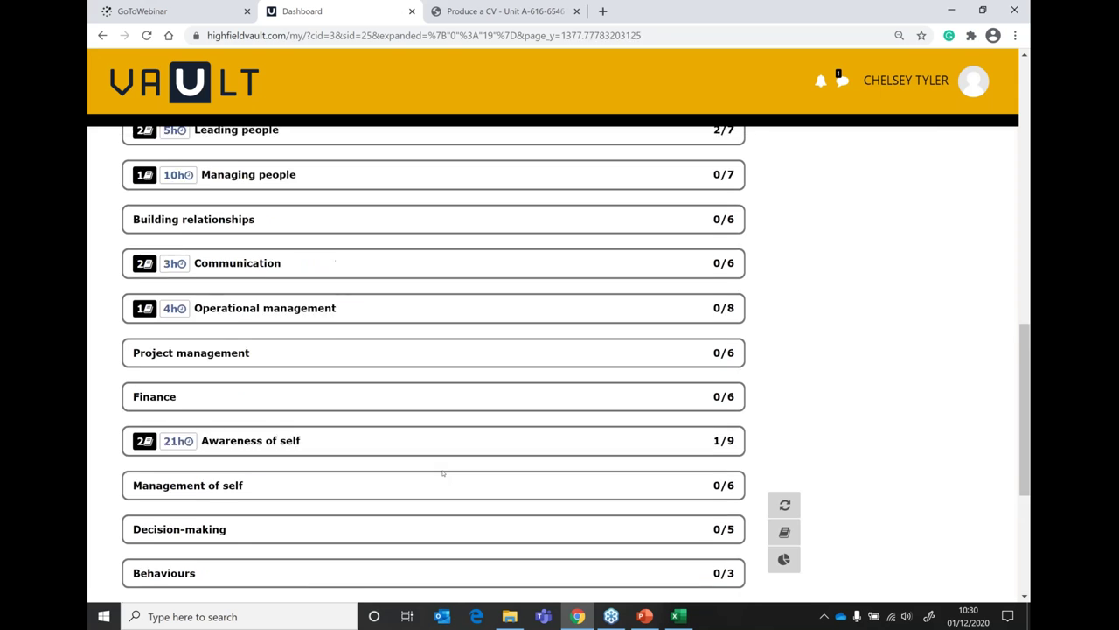
pyautogui.scroll(3, 442, 473)
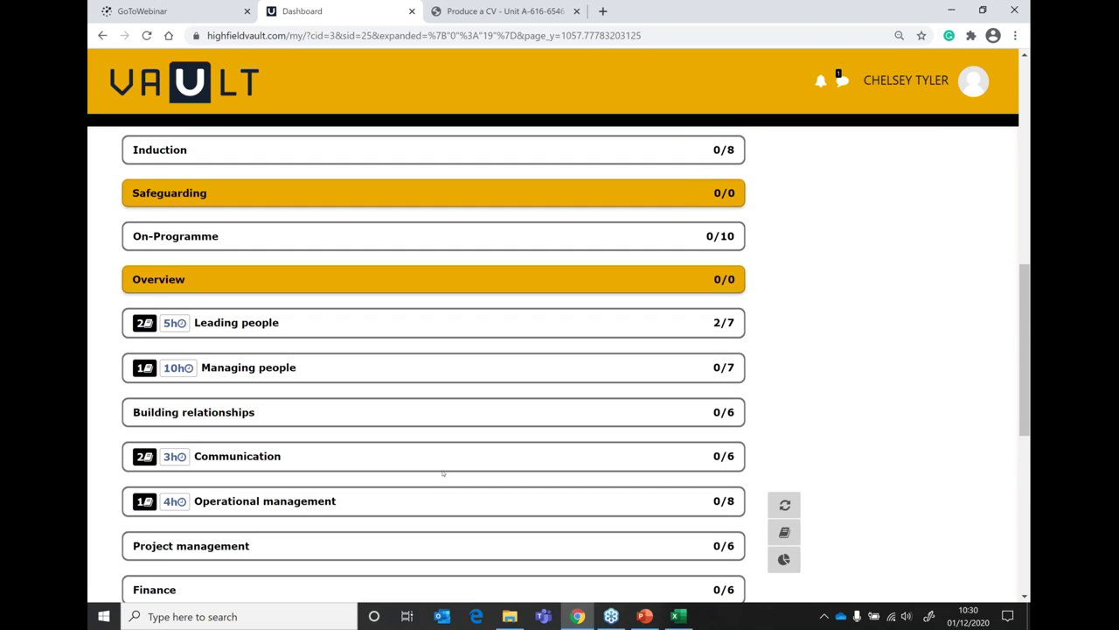
pyautogui.scroll(2, 443, 473)
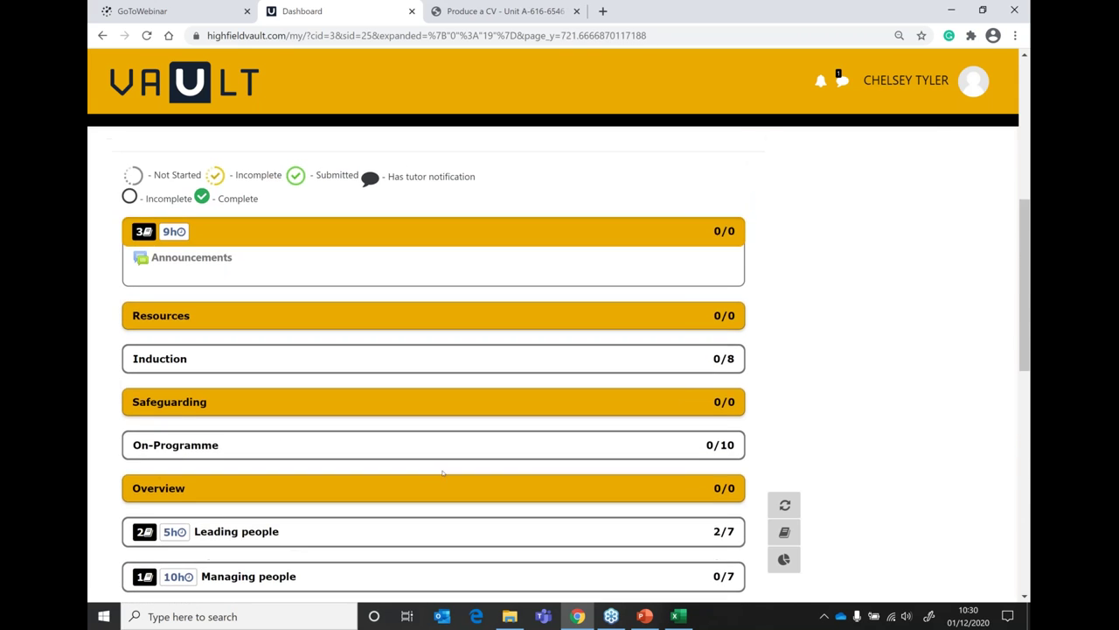
# - Check the Resources section and open the Journal for the Level 3 Team Leader/Supervisor course
pyautogui.click(224, 319)
pyautogui.scroll(5, 342, 456)
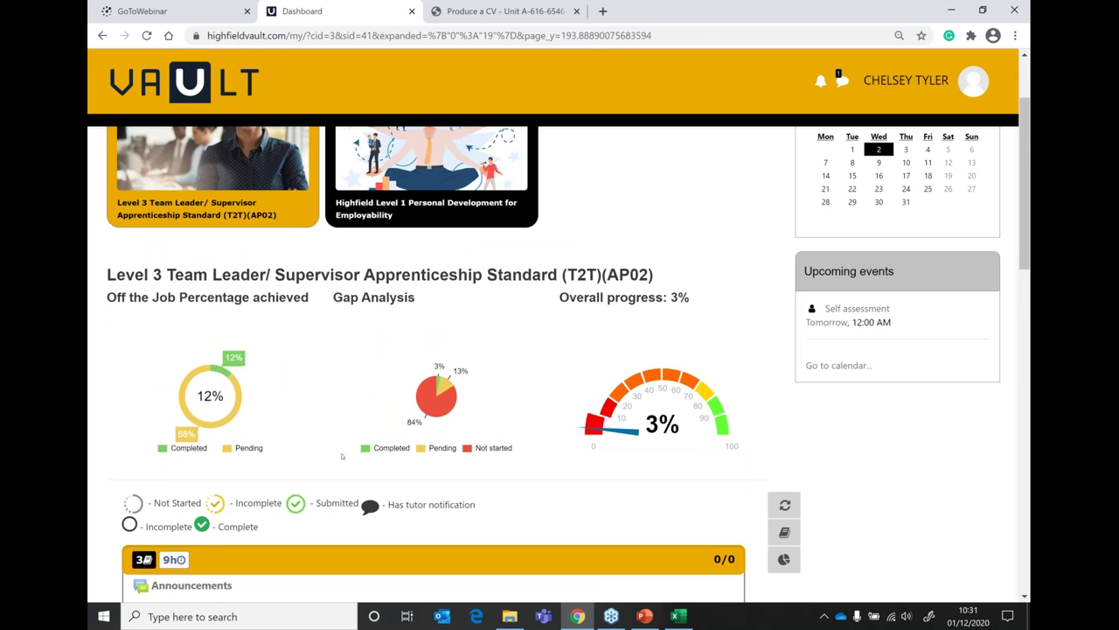
pyautogui.scroll(2, 342, 455)
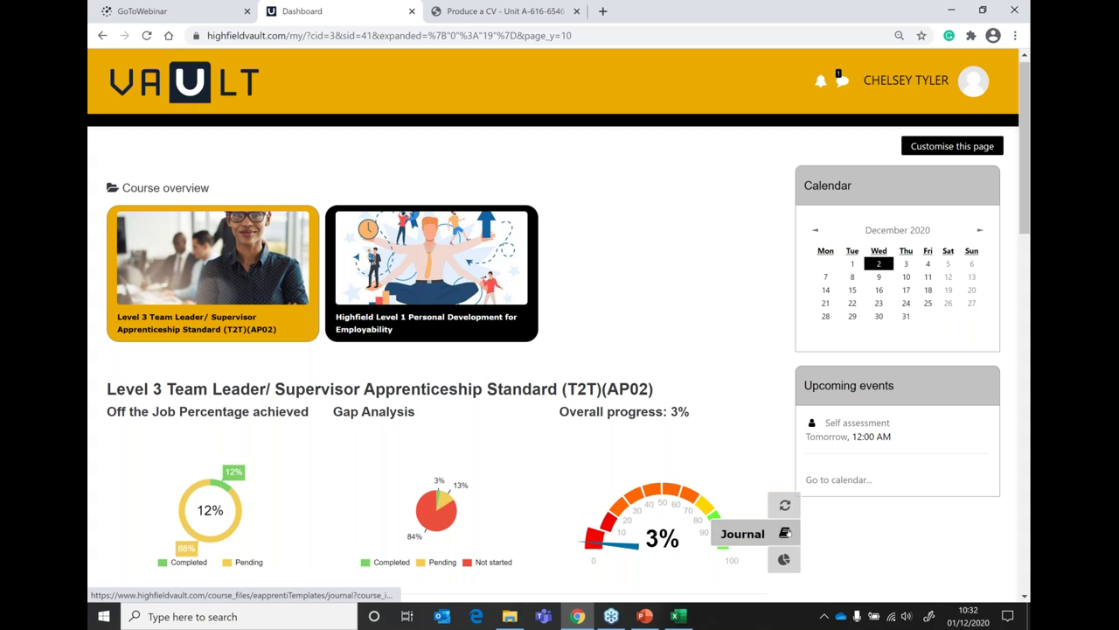
pyautogui.click(773, 533)
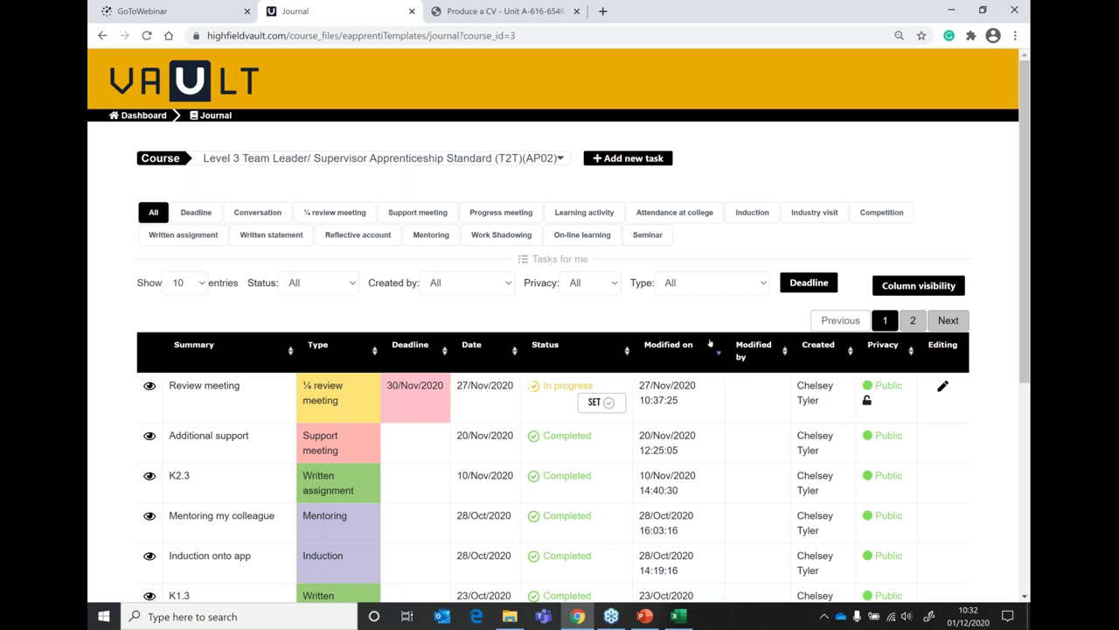
# - Look through the journal's task list, checking entry types, deadlines, statuses and privacy
pyautogui.scroll(-1, 710, 342)
pyautogui.scroll(-2, 710, 341)
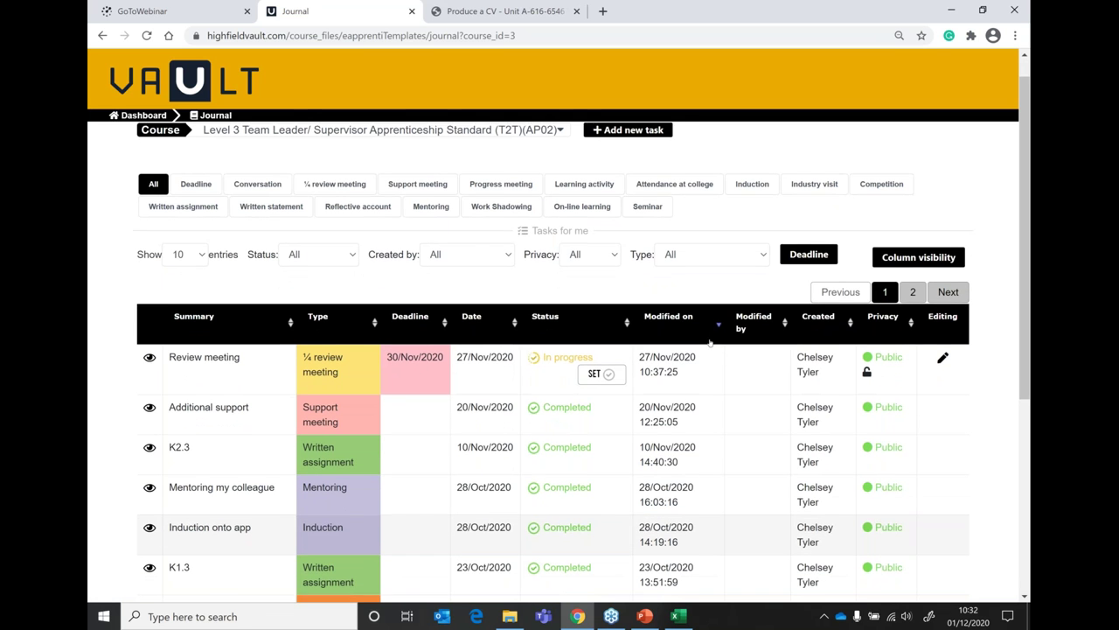
pyautogui.scroll(-3, 710, 342)
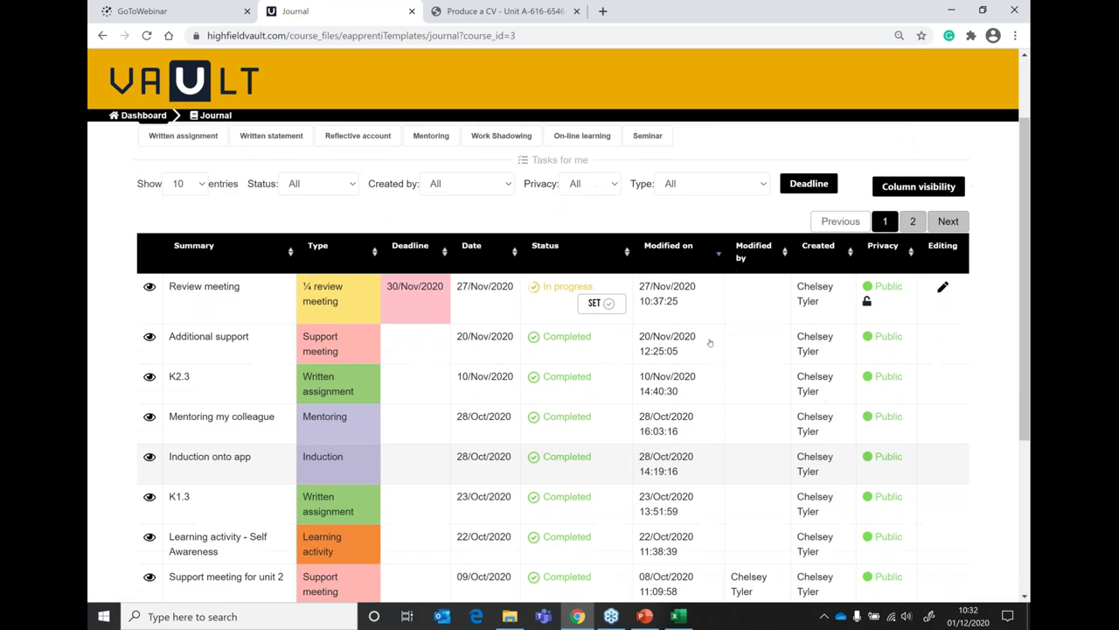
pyautogui.scroll(-1, 710, 342)
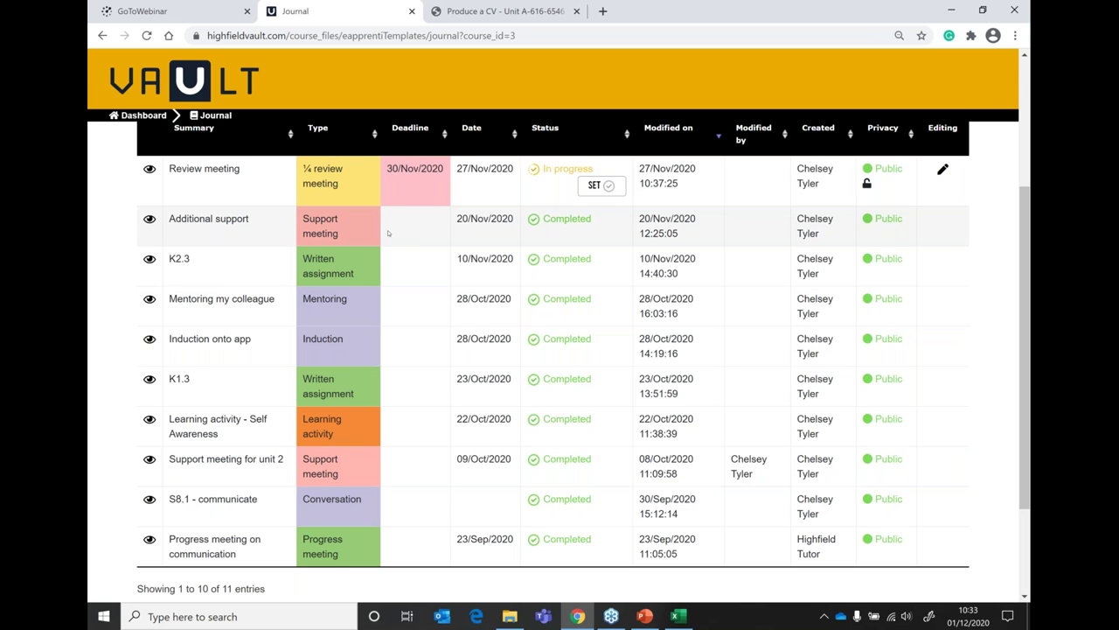
pyautogui.scroll(2, 388, 233)
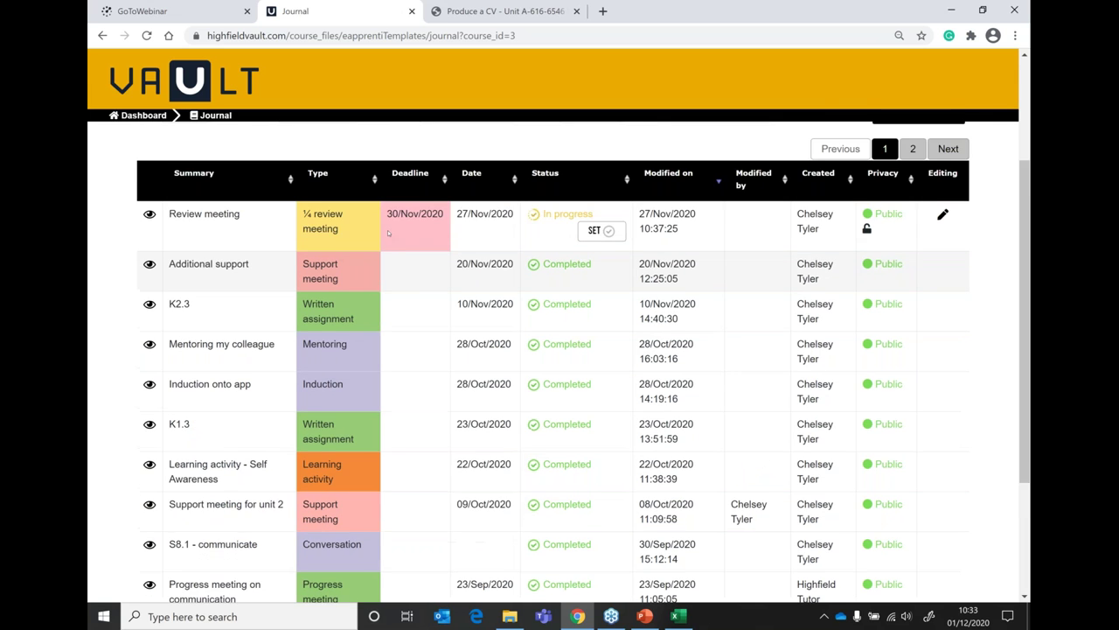
pyautogui.scroll(1, 388, 233)
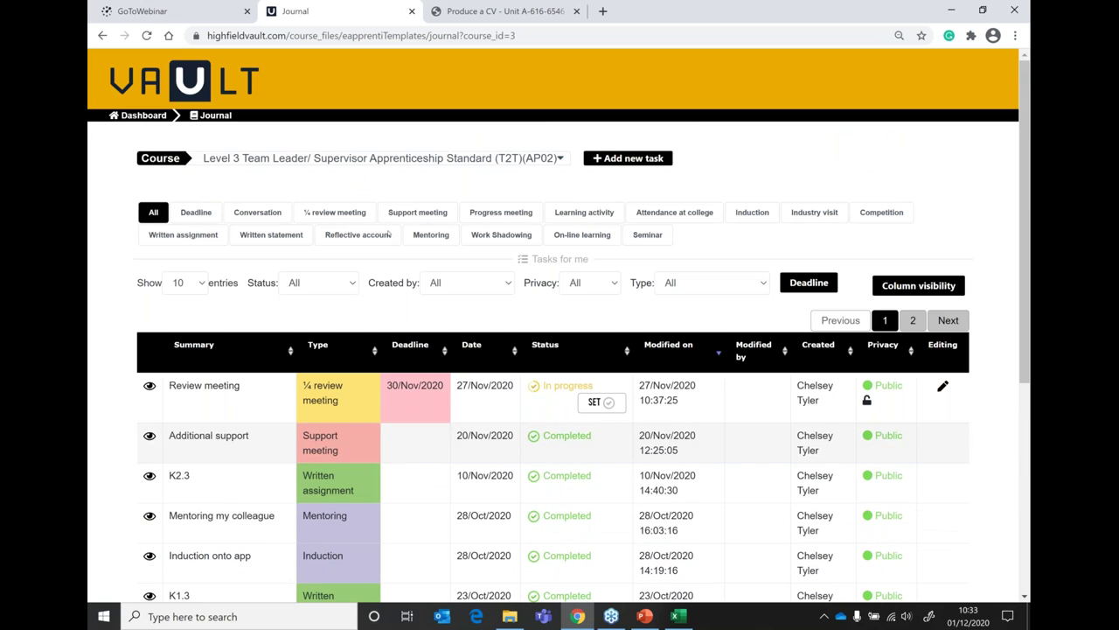
# - Start a new journal task of type Written assignment with the summary K3.1
pyautogui.click(626, 158)
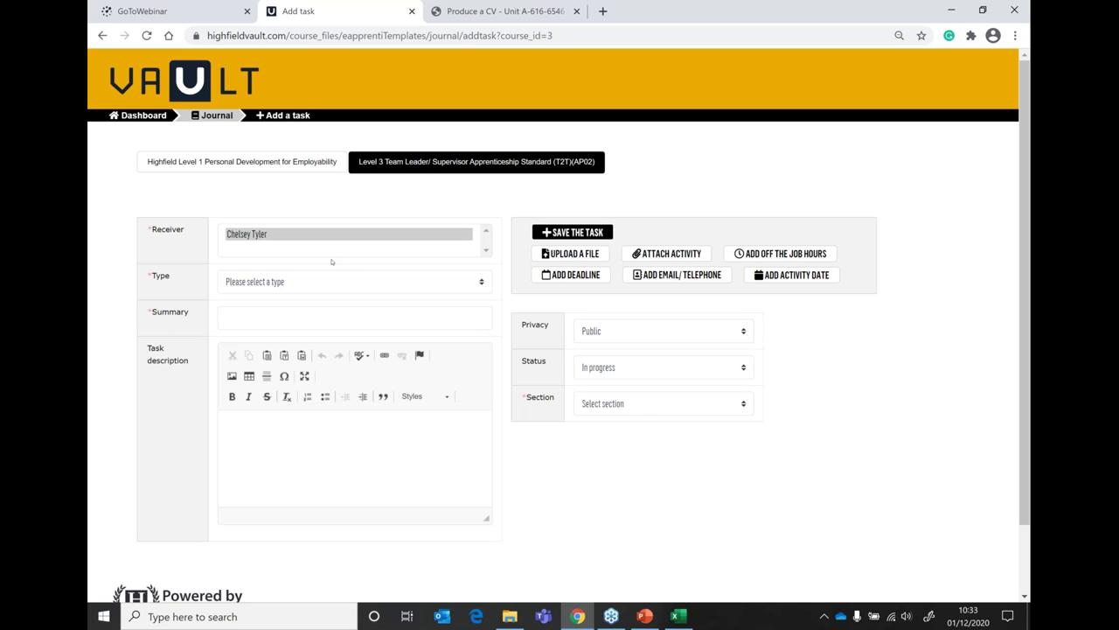
pyautogui.click(262, 281)
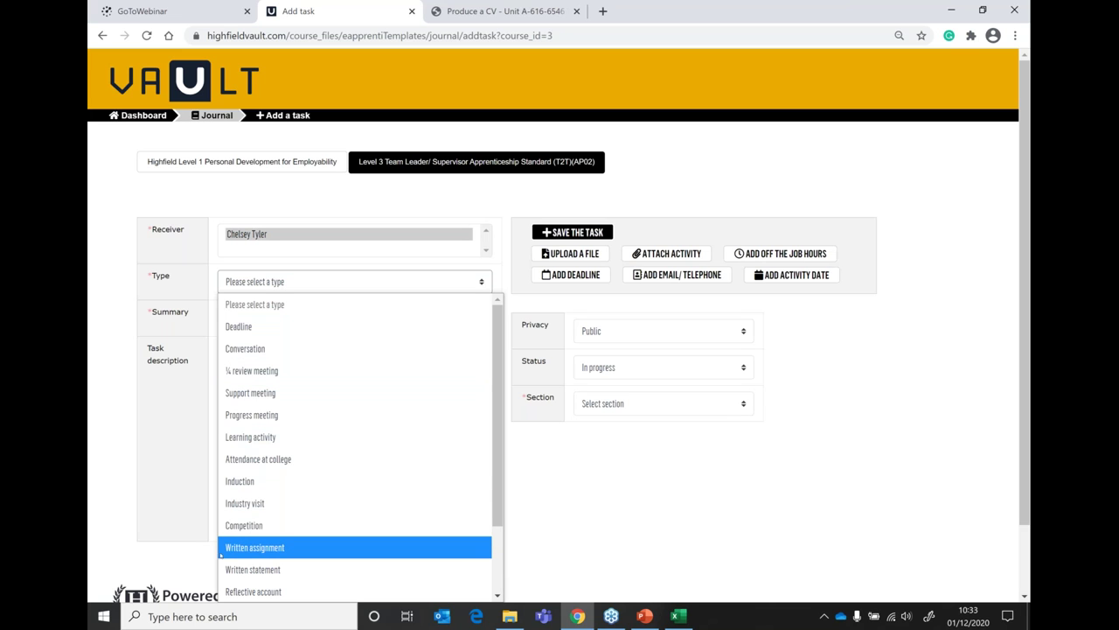
pyautogui.click(278, 549)
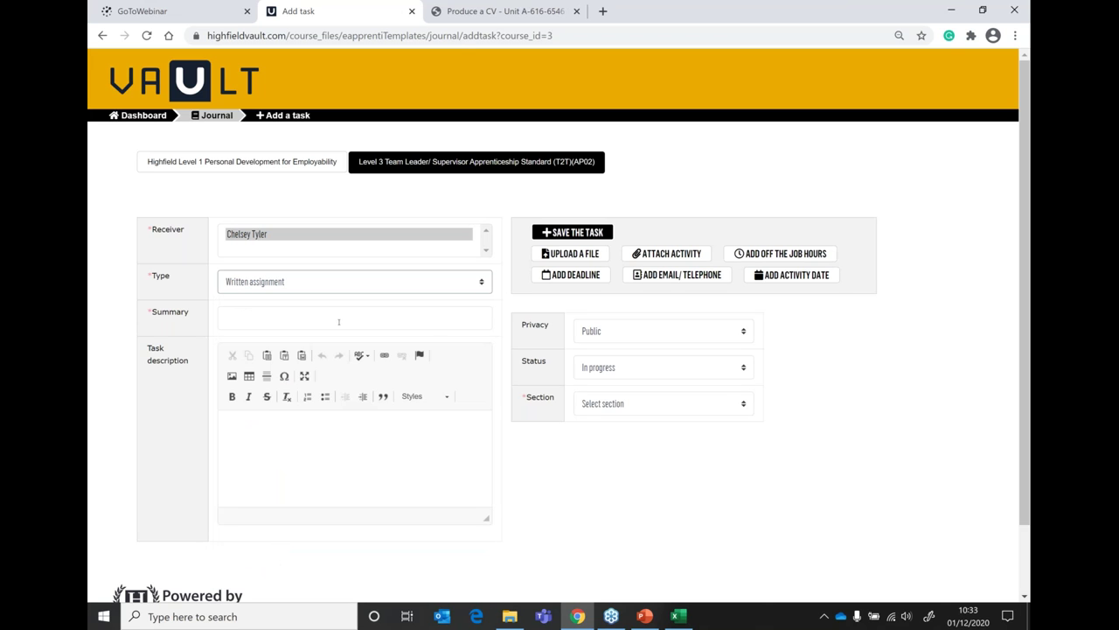
pyautogui.click(291, 321)
pyautogui.write('K3.1')
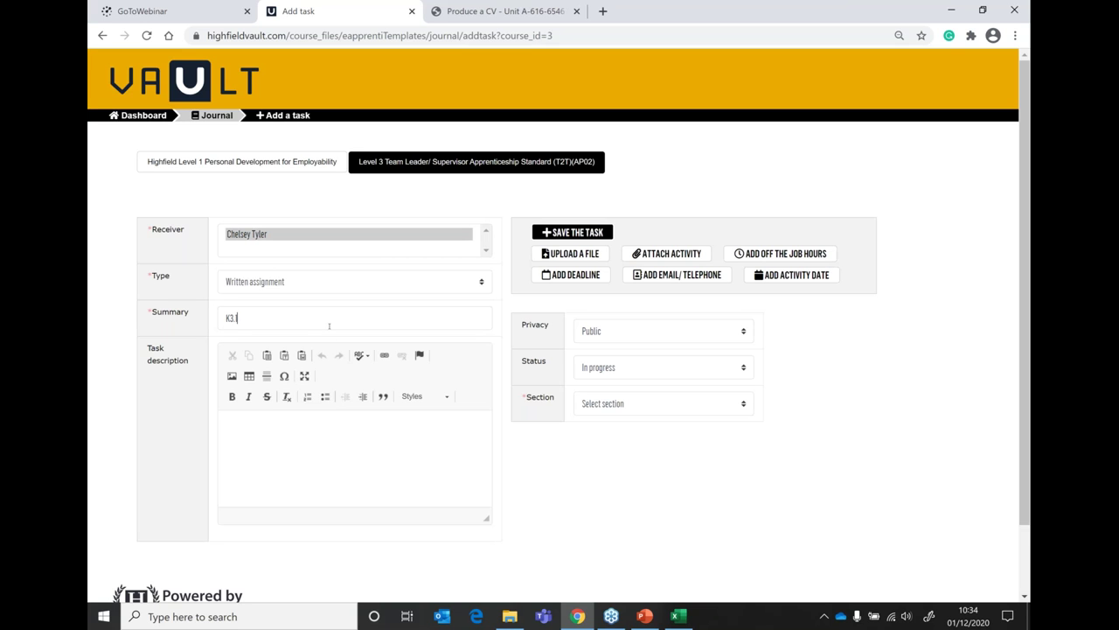
# - Enlarge the task description box and enter "Written assignment" as the description
pyautogui.click(262, 435)
pyautogui.scroll(-1, 262, 434)
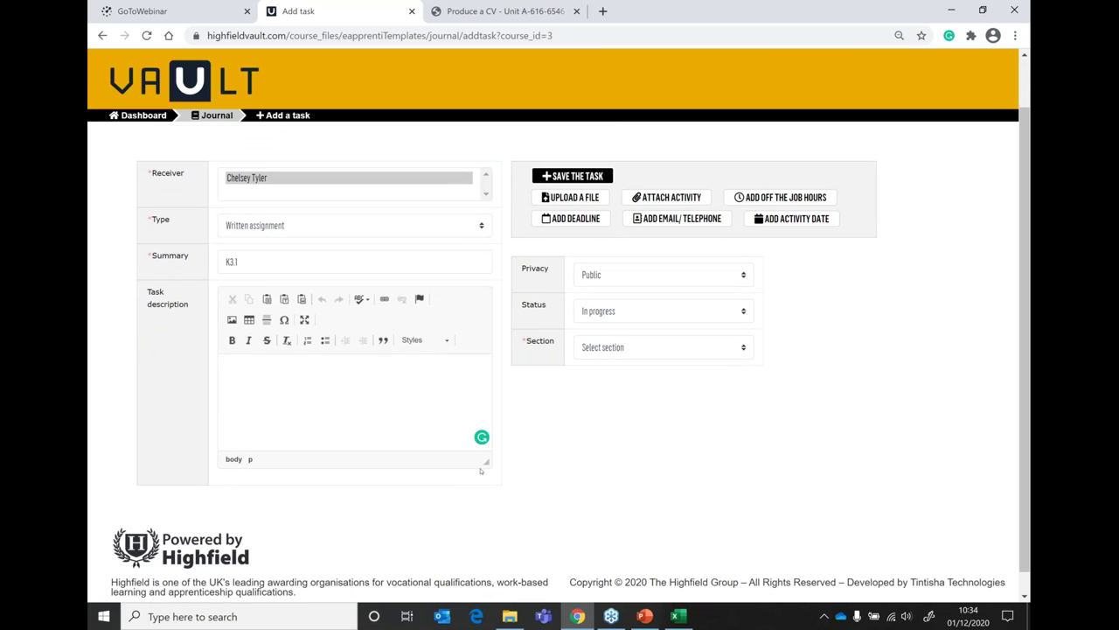
pyautogui.moveTo(488, 462); pyautogui.dragTo(475, 539)
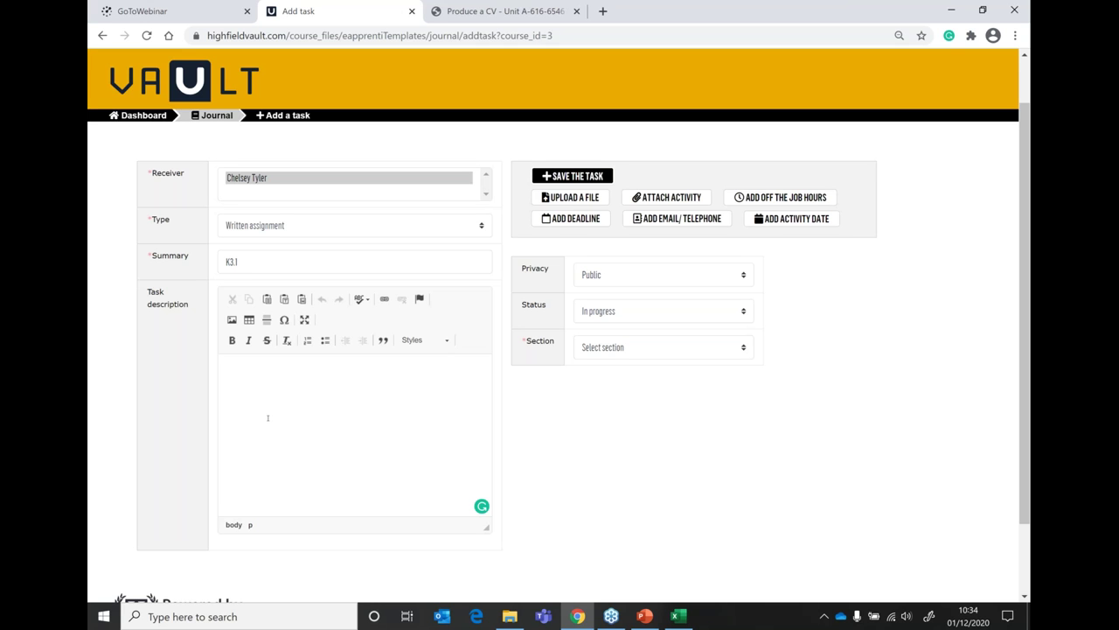
pyautogui.write('Written assignment')
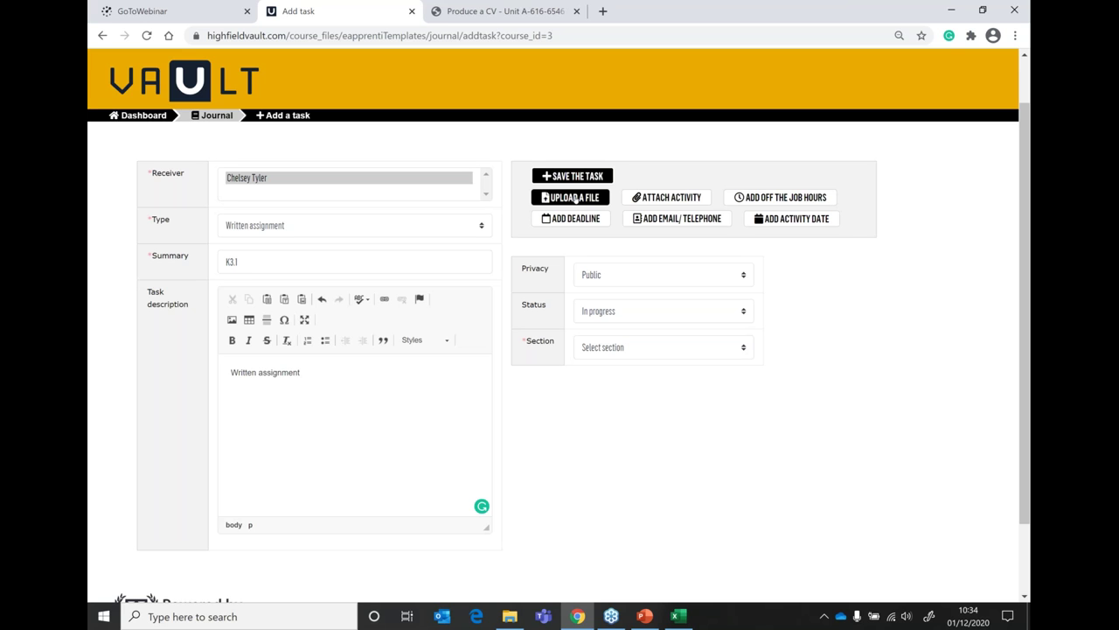
# - Add the activity, off the job hours and activity date fields to the task form
pyautogui.click(659, 200)
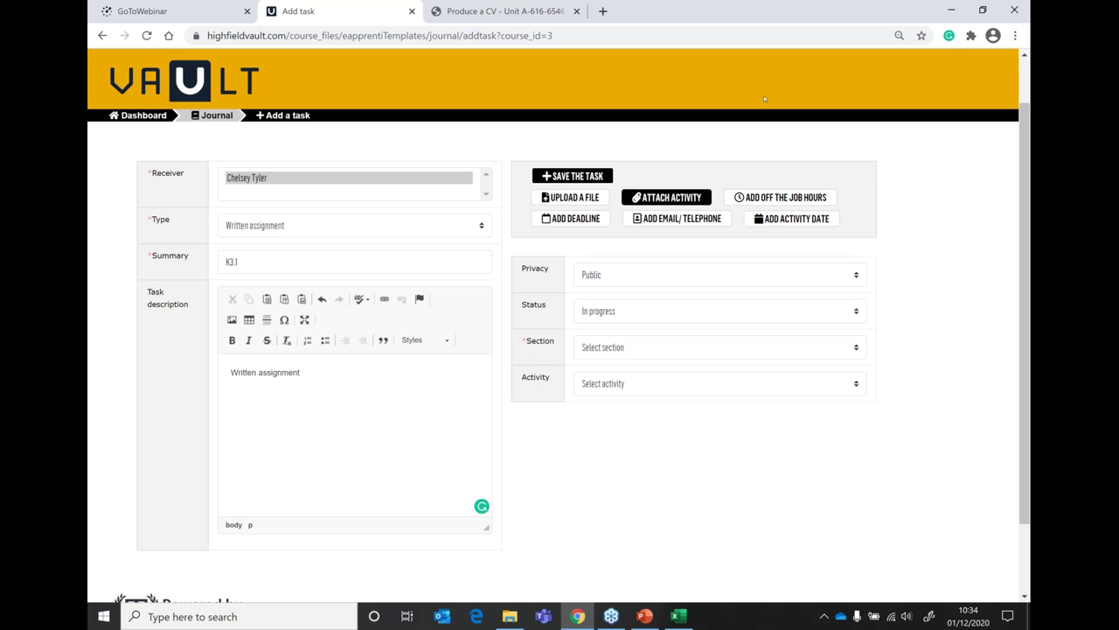
pyautogui.click(789, 199)
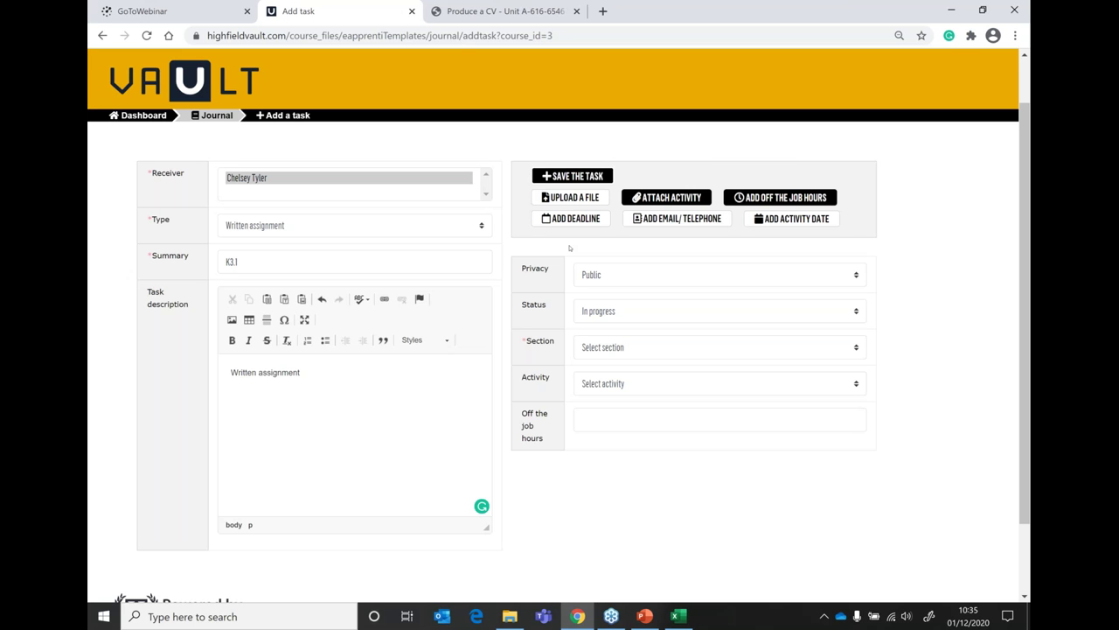
pyautogui.click(766, 222)
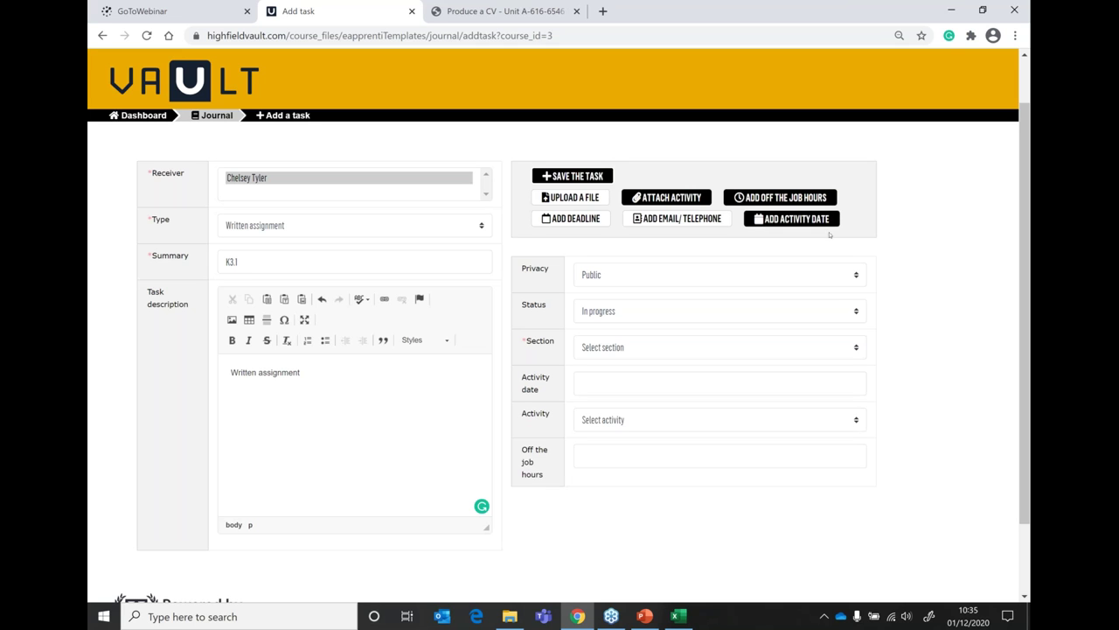
# - Set the task's status to Completed and its section to Building relationships
pyautogui.click(649, 311)
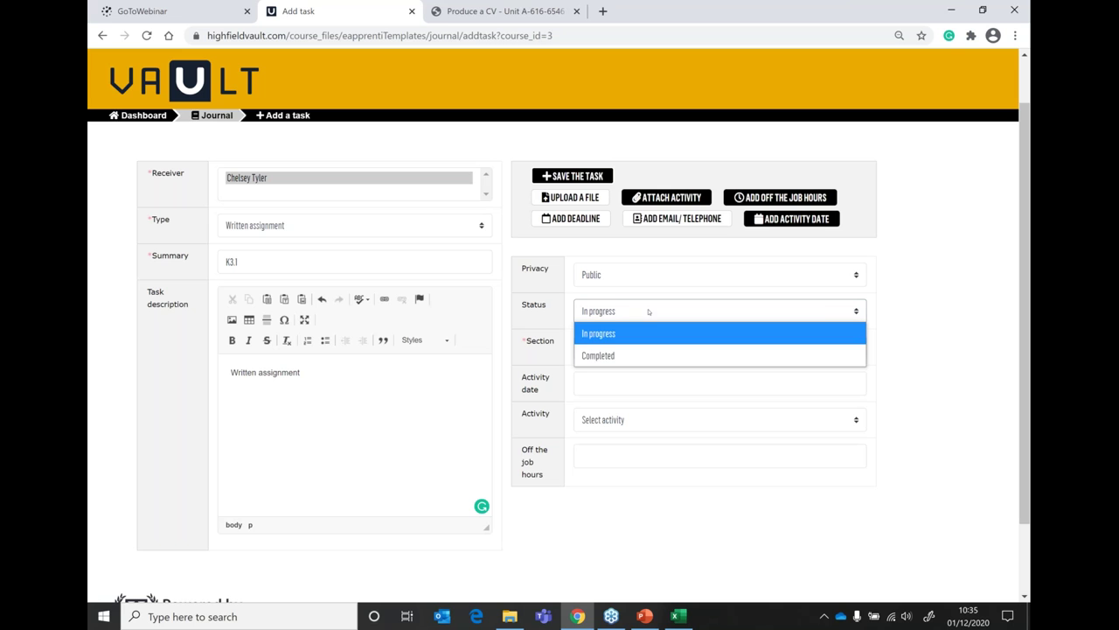
pyautogui.click(604, 356)
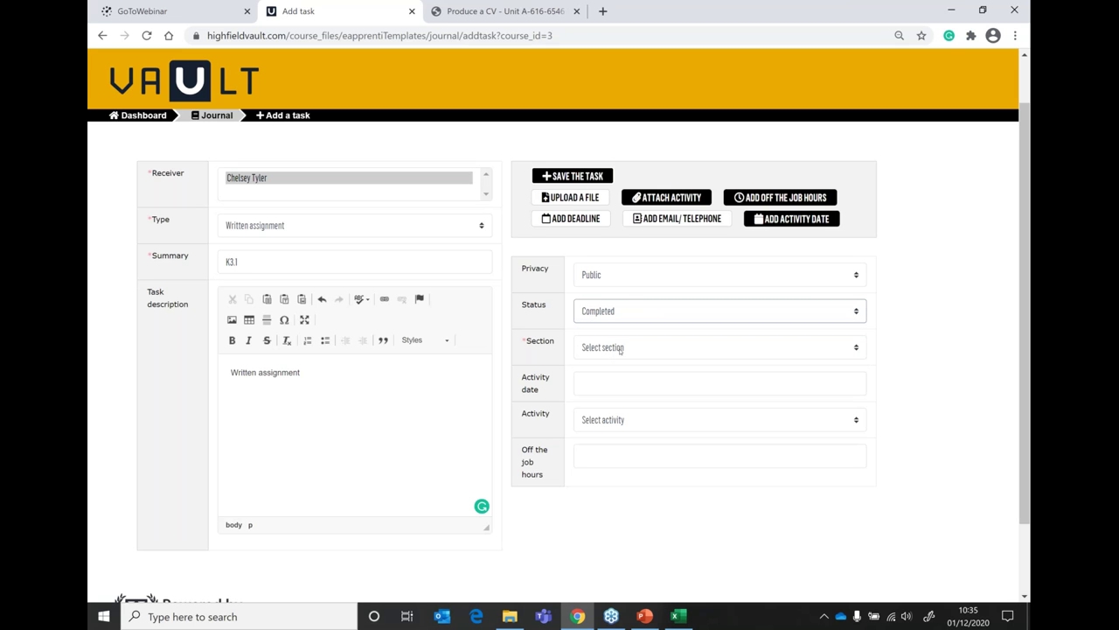
pyautogui.click(620, 350)
pyautogui.scroll(-1, 651, 211)
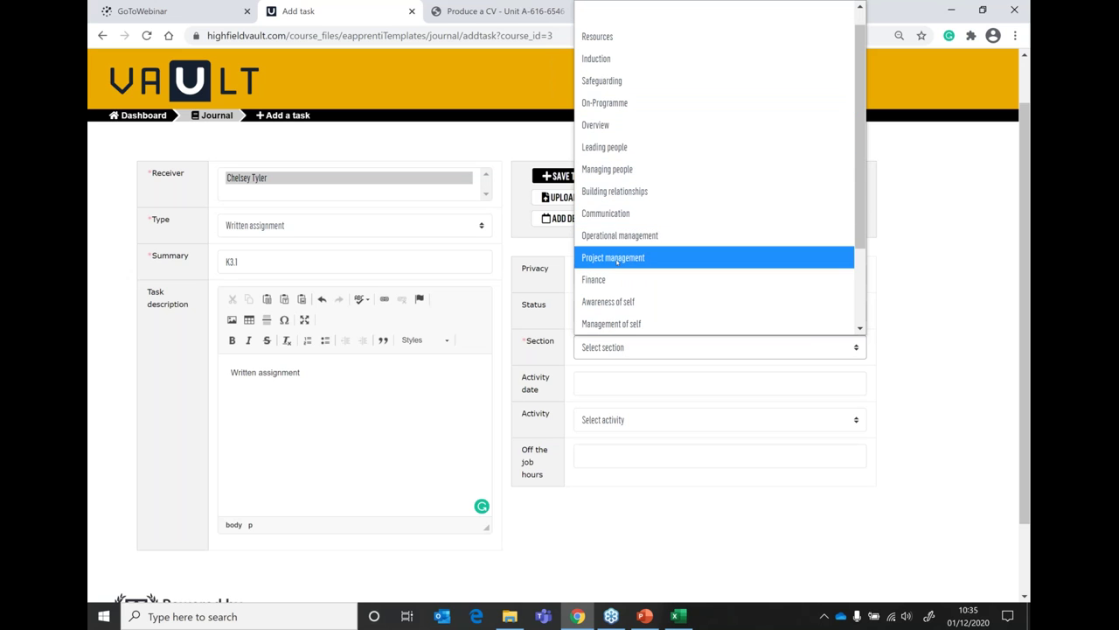
pyautogui.click(629, 191)
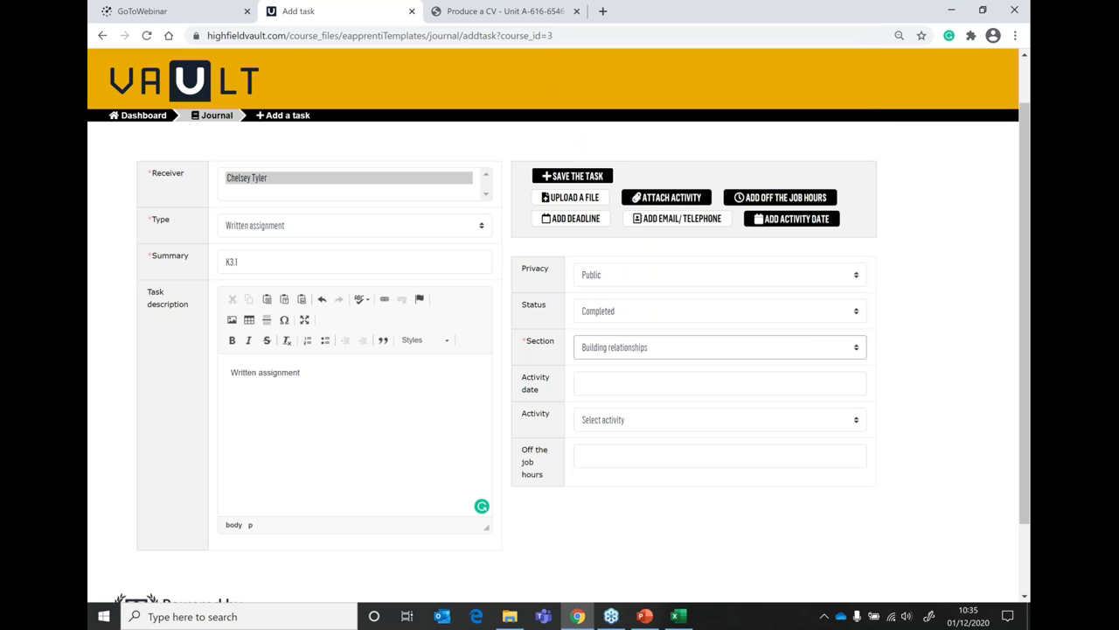
# - Set the activity date to 01/12/2020 and attach the Building relationships K3.1 activity on customer and stakeholder relationship management
pyautogui.click(614, 386)
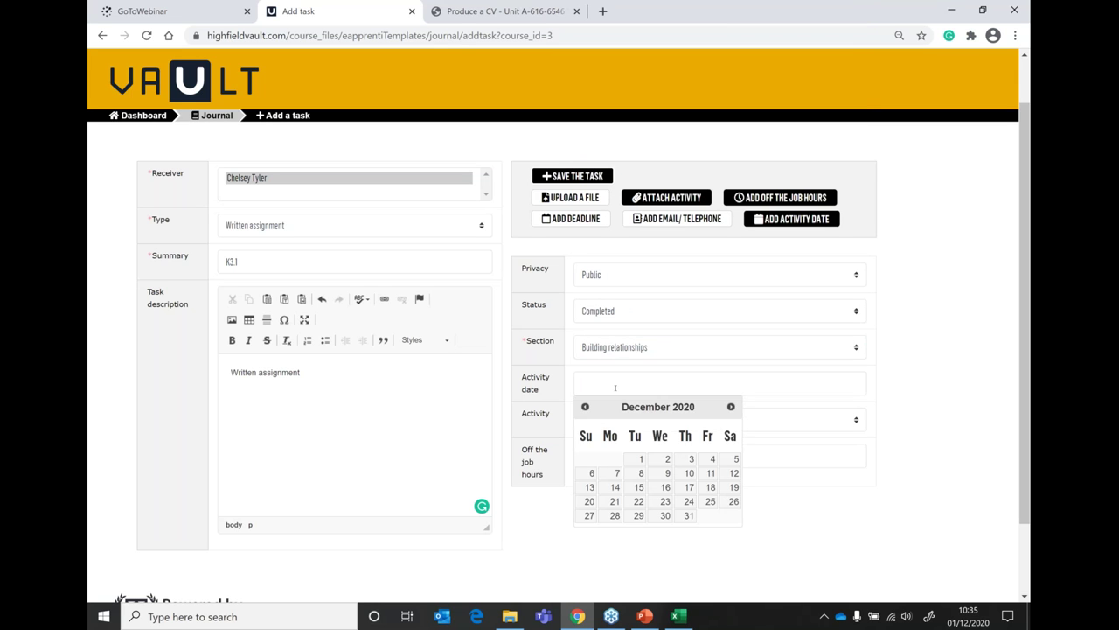
pyautogui.click(640, 460)
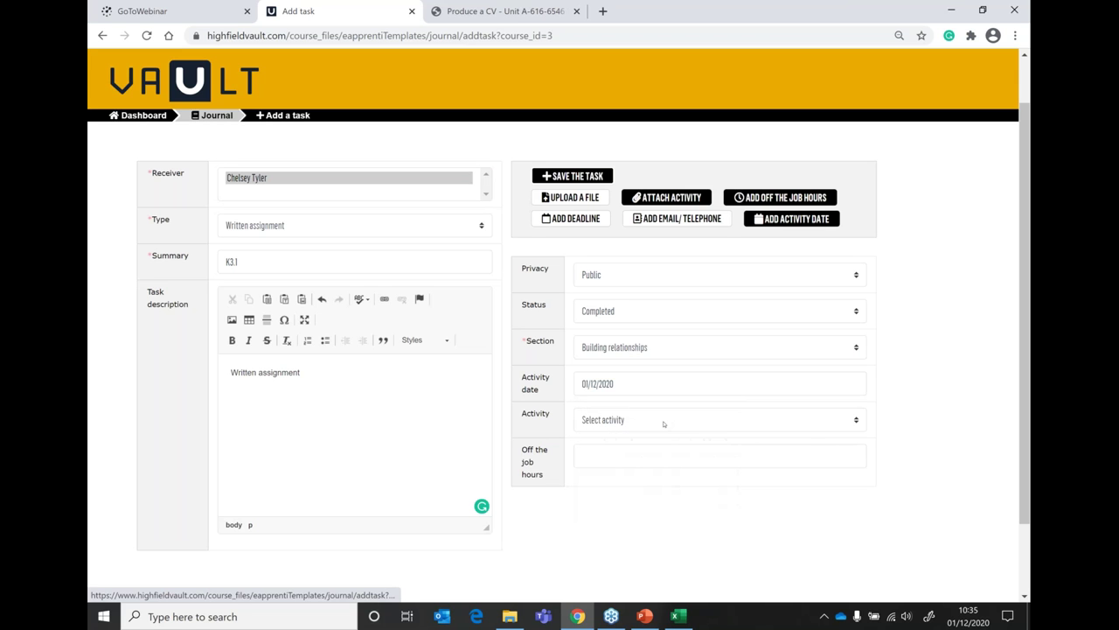
pyautogui.click(717, 419)
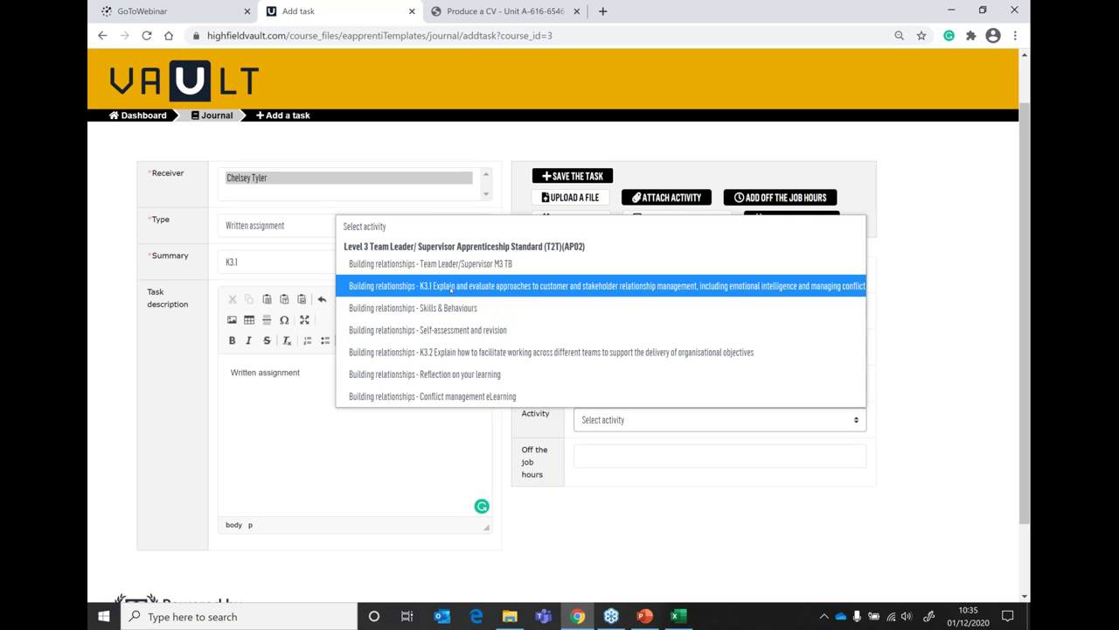
pyautogui.click(591, 287)
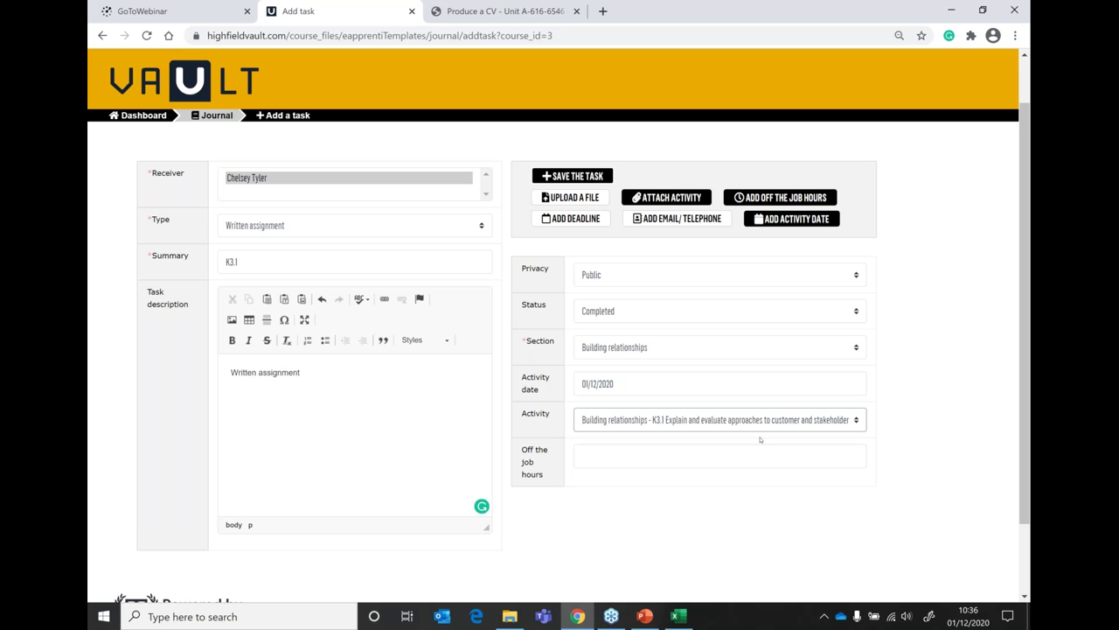
# - Record 1.0 off the job hours and save the task to the journal
pyautogui.click(710, 456)
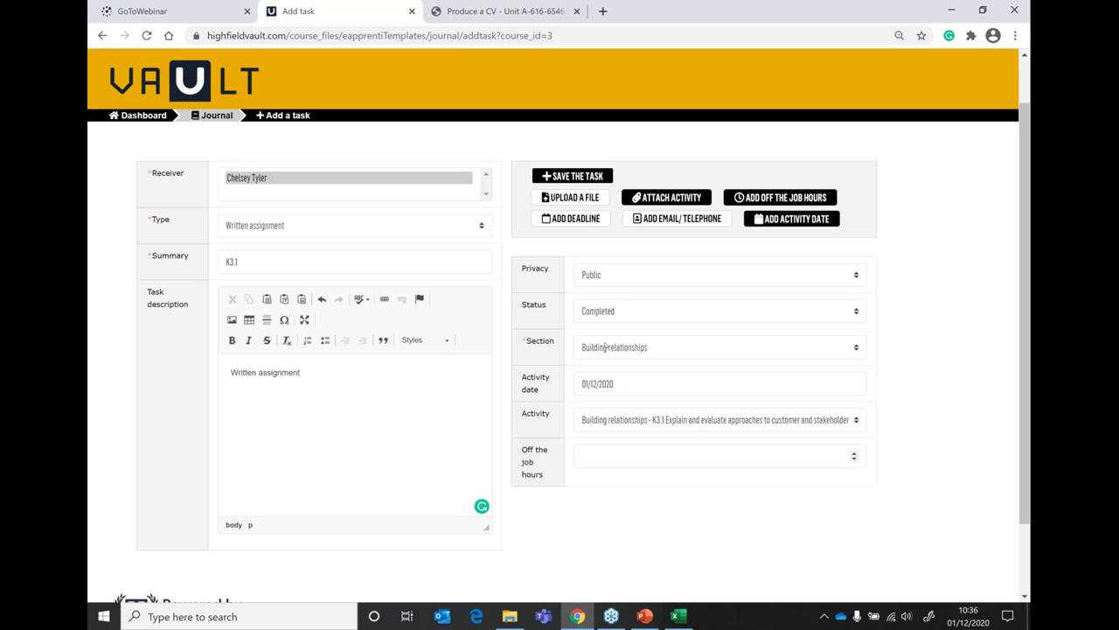
pyautogui.write('1.0')
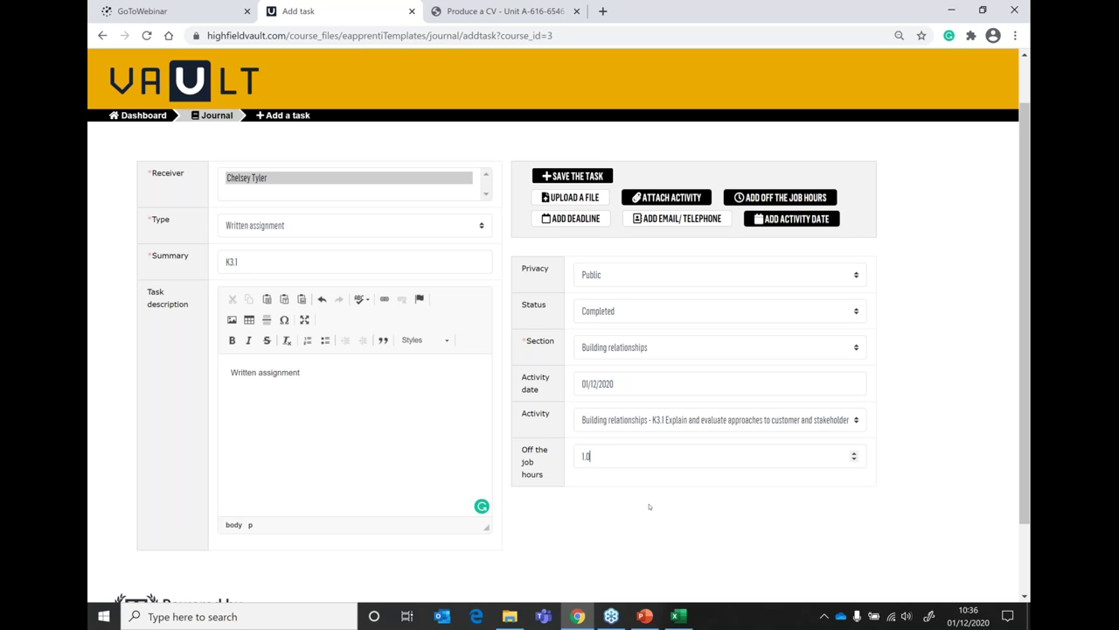
pyautogui.click(580, 178)
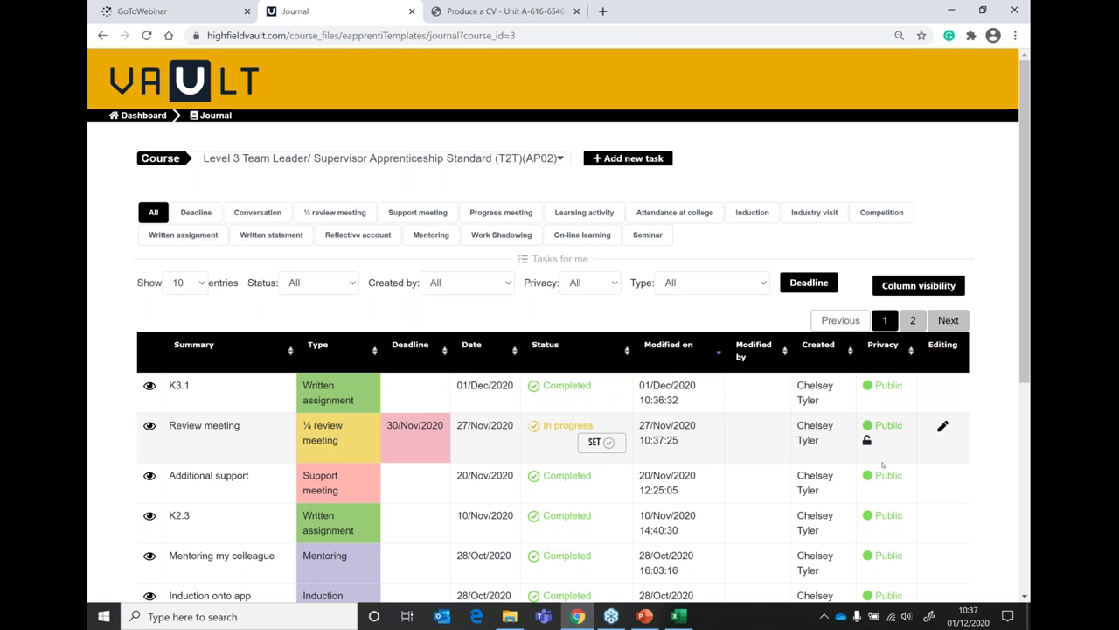
pyautogui.scroll(-1, 883, 465)
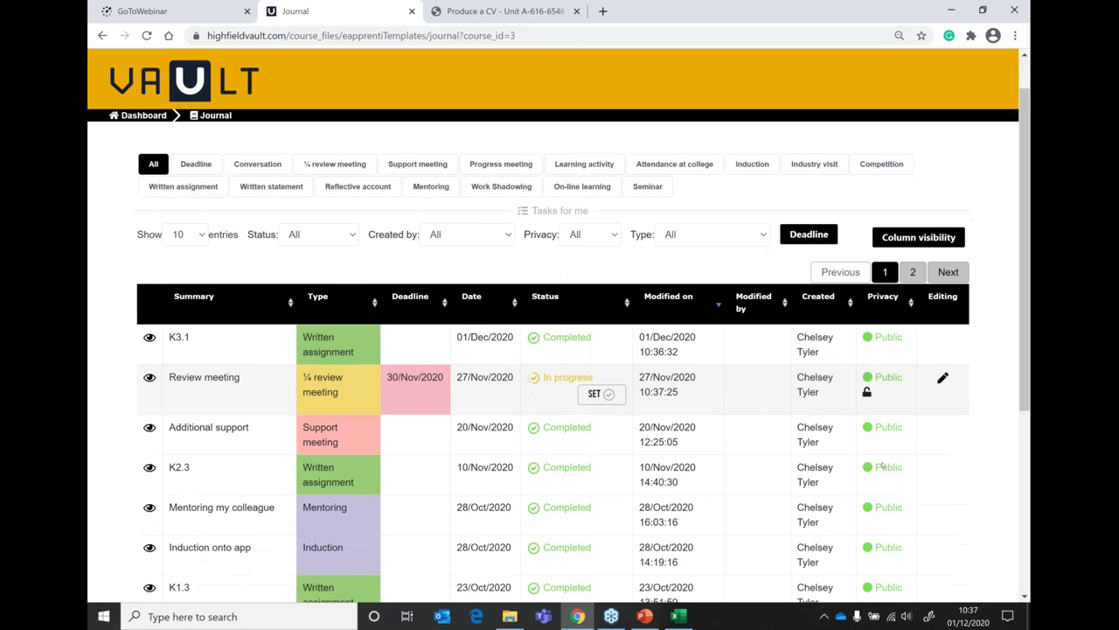
pyautogui.scroll(-1, 883, 465)
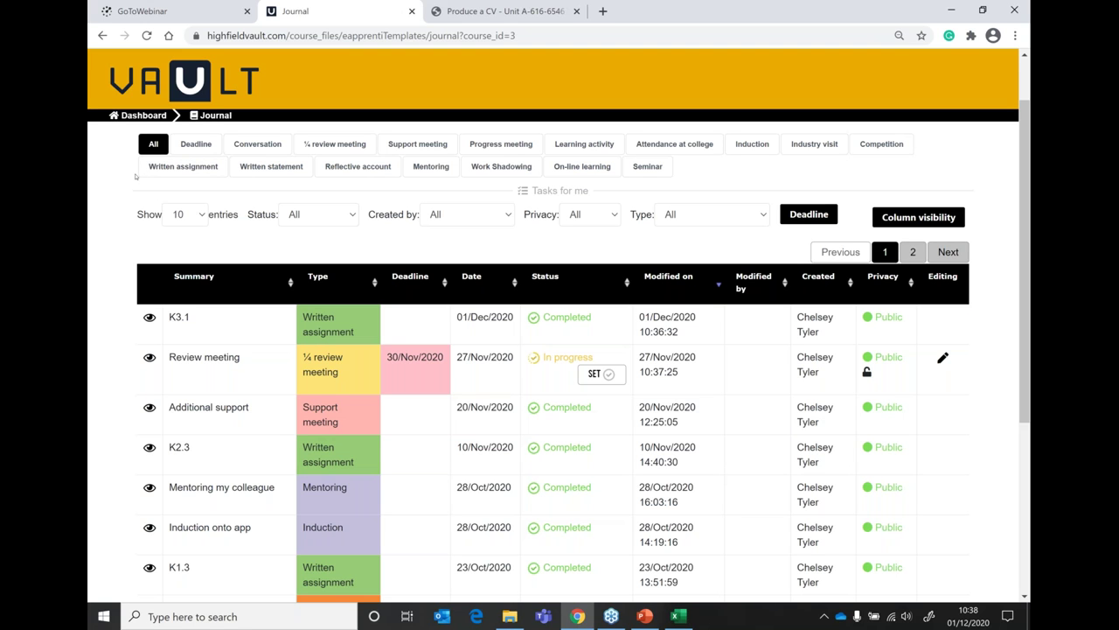
# - Return to the dashboard and log out of the learner account
pyautogui.click(138, 117)
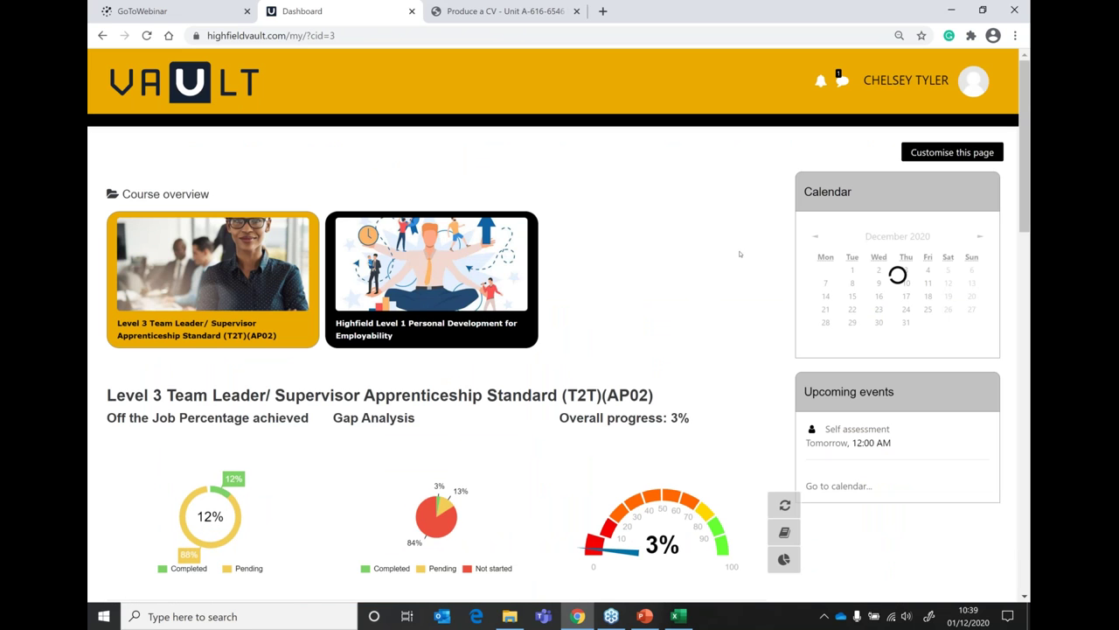
pyautogui.click(973, 84)
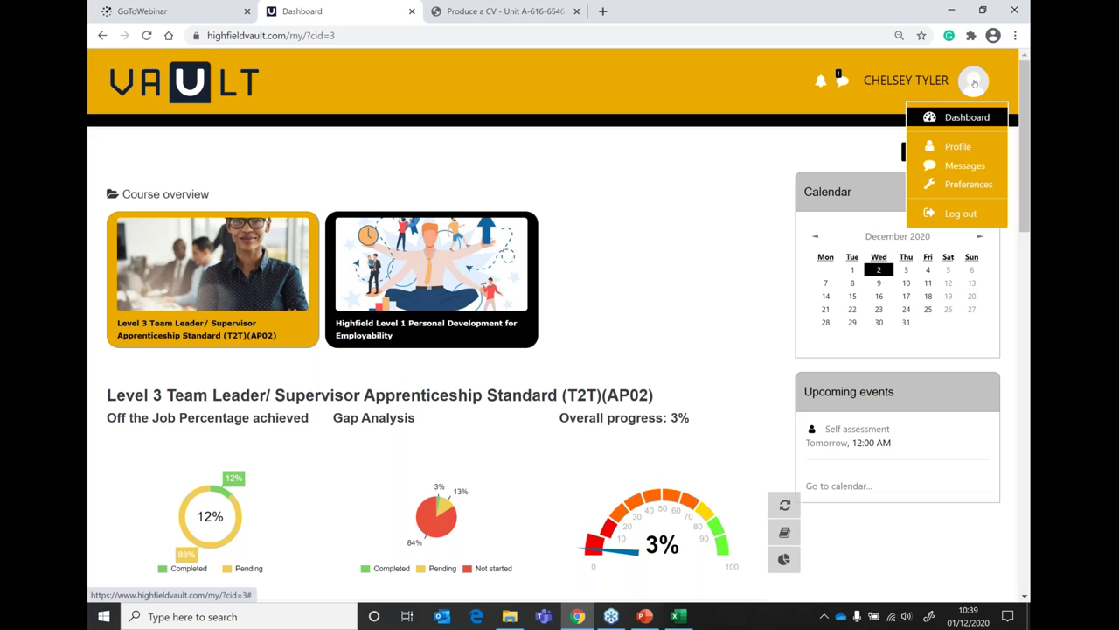
pyautogui.click(952, 213)
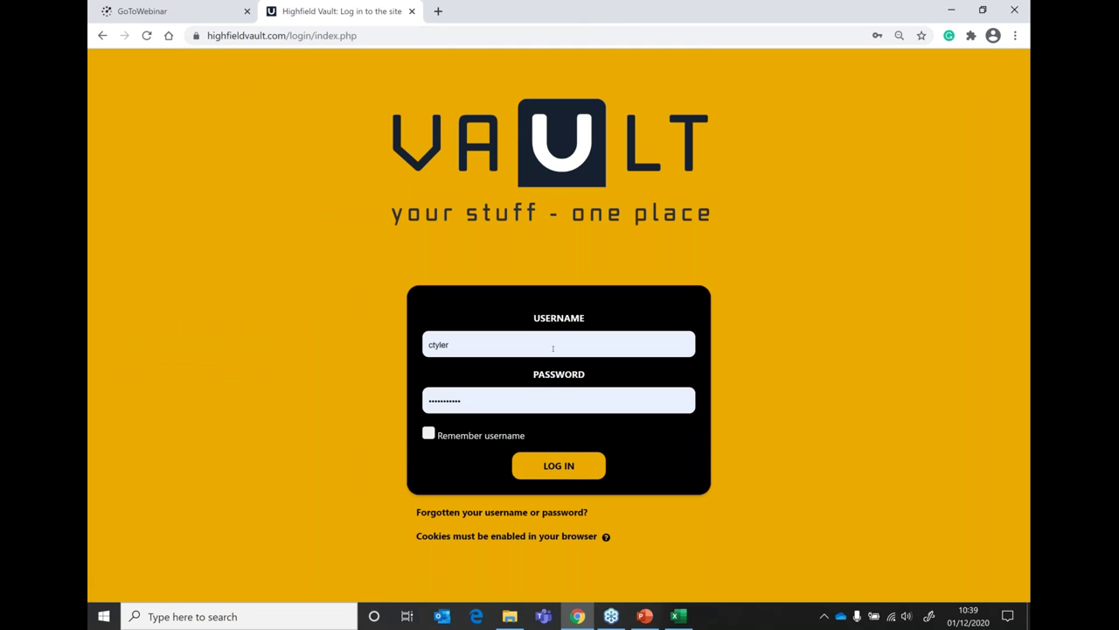
# - Log in with the tutor account, filling in its username and saved password
pyautogui.doubleClick(552, 347)
pyautogui.write('highfieldtutor')
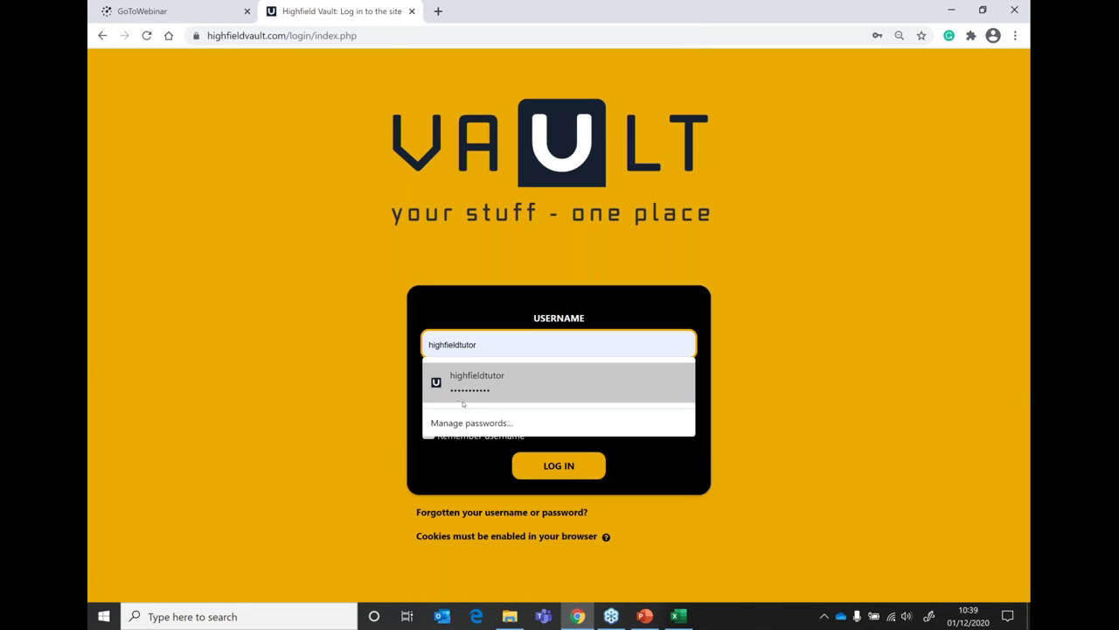
pyautogui.click(489, 382)
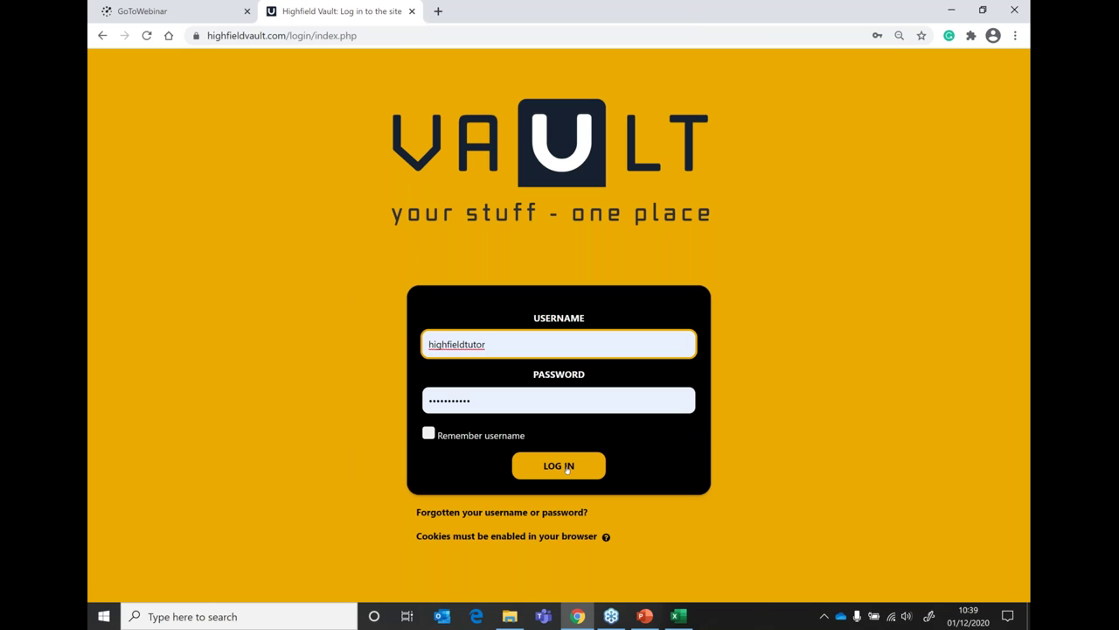
pyautogui.click(567, 470)
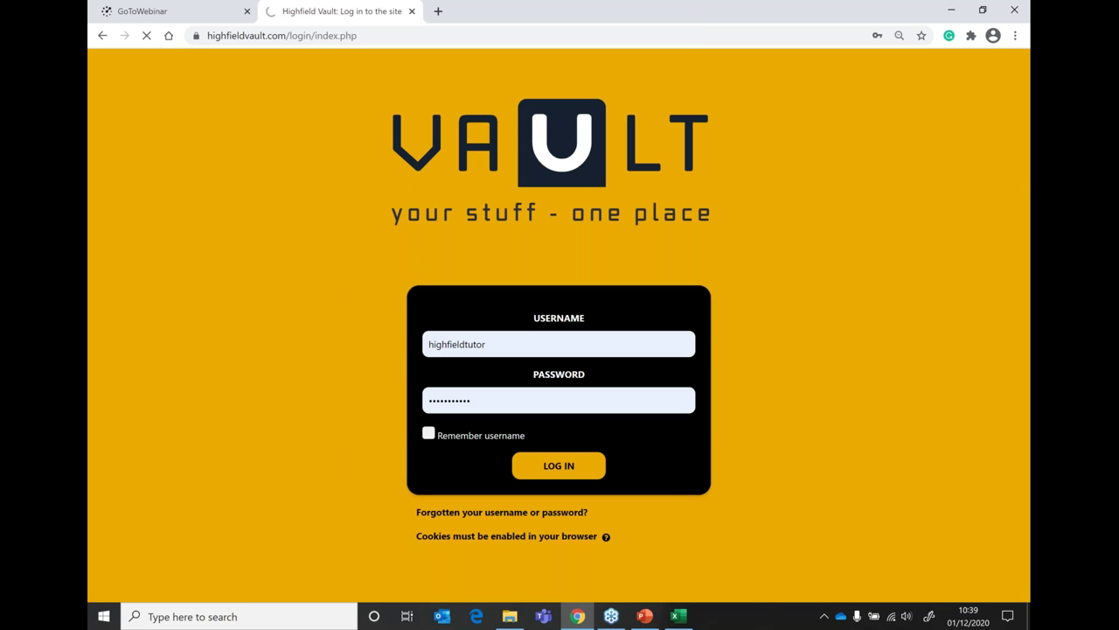